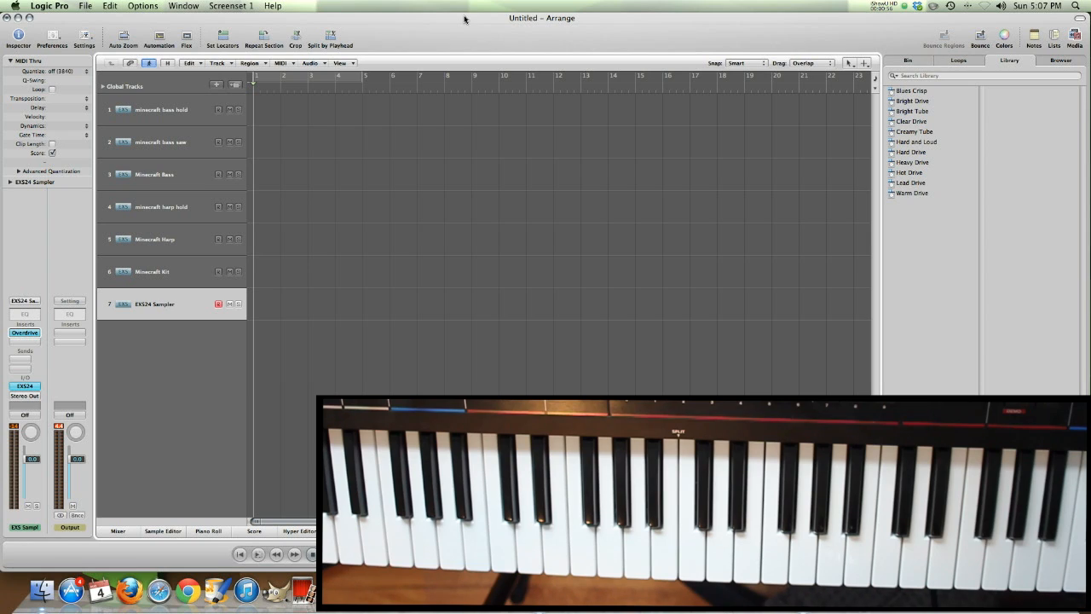
- Switch to Finder and open the note folder inside the minecraft folder's resources/newsound subfolder
{"action": "key", "text": "super+Tab"}
{"action": "key", "text": "super+Tab"}
{"action": "key", "text": "super+shift+Tab"}
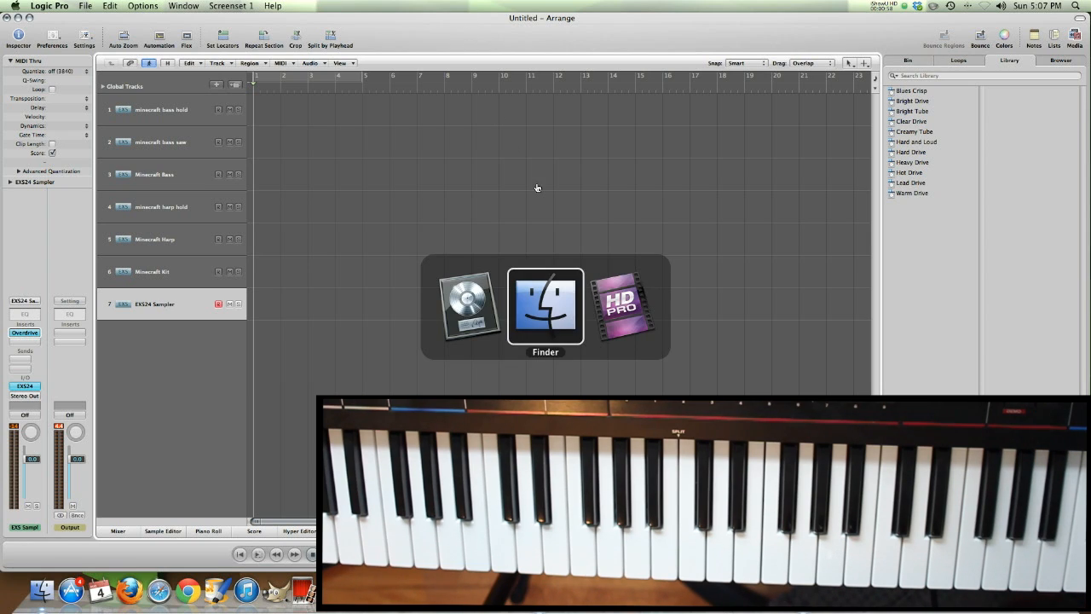
{"action": "key", "text": "super+shift+g"}
{"action": "key", "text": "Return"}
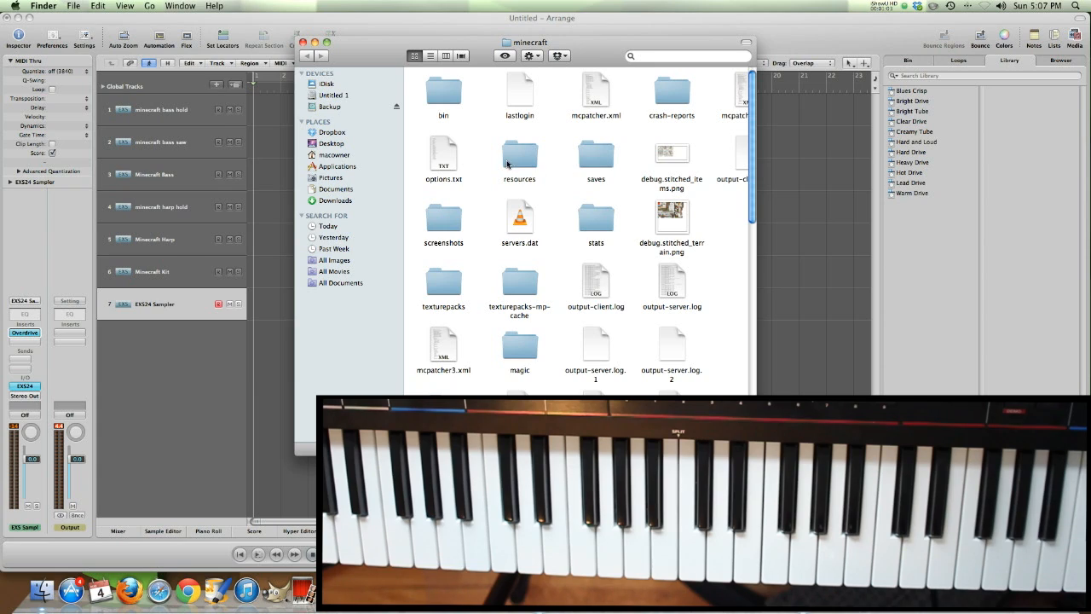
{"action": "double_click", "coordinate": [516, 157]}
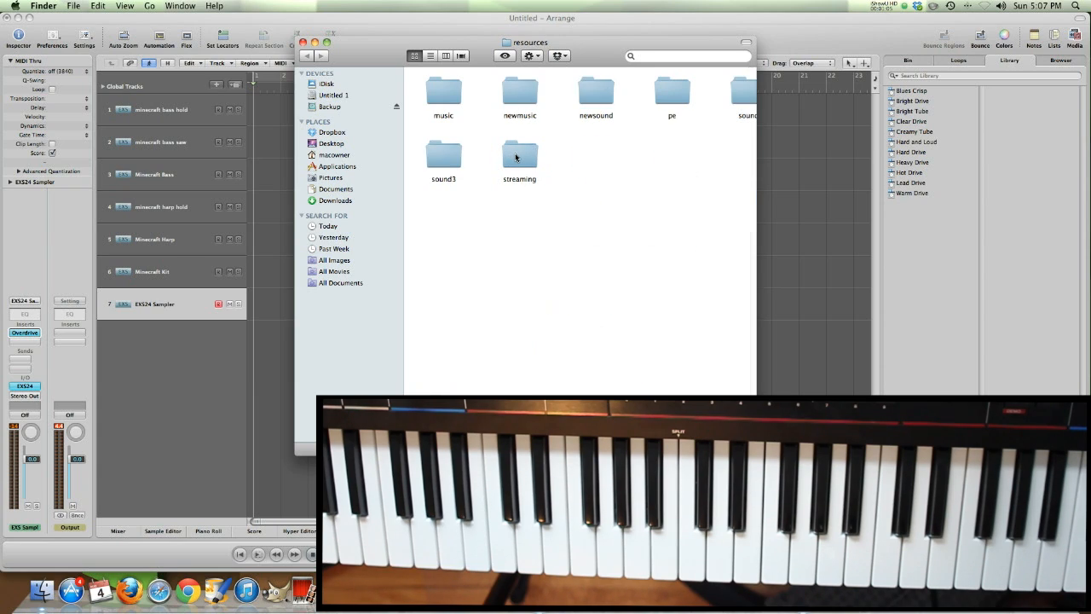
{"action": "double_click", "coordinate": [595, 91]}
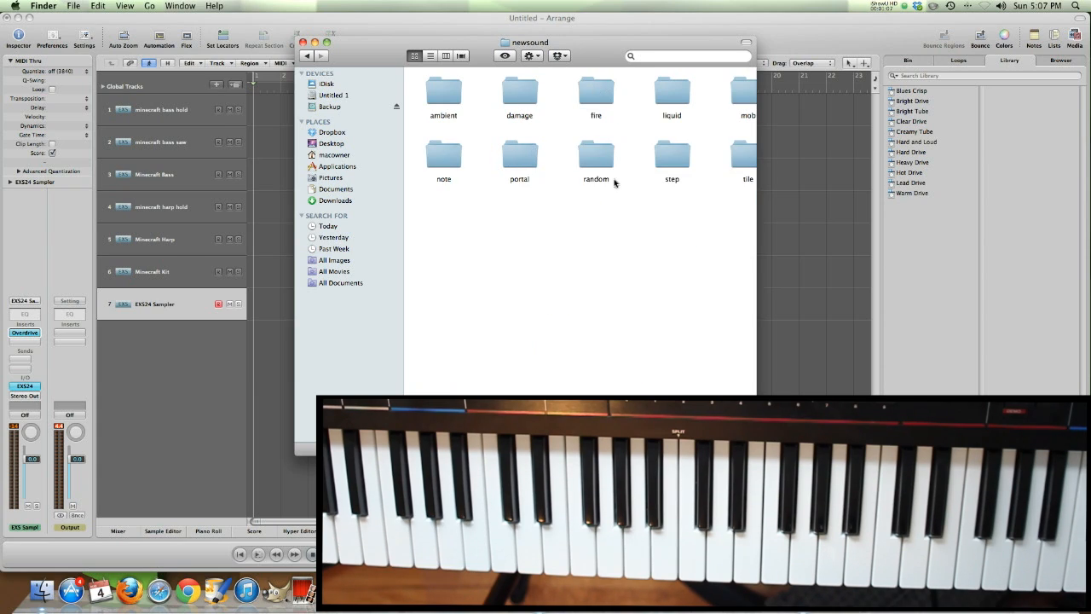
{"action": "left_click", "coordinate": [445, 166]}
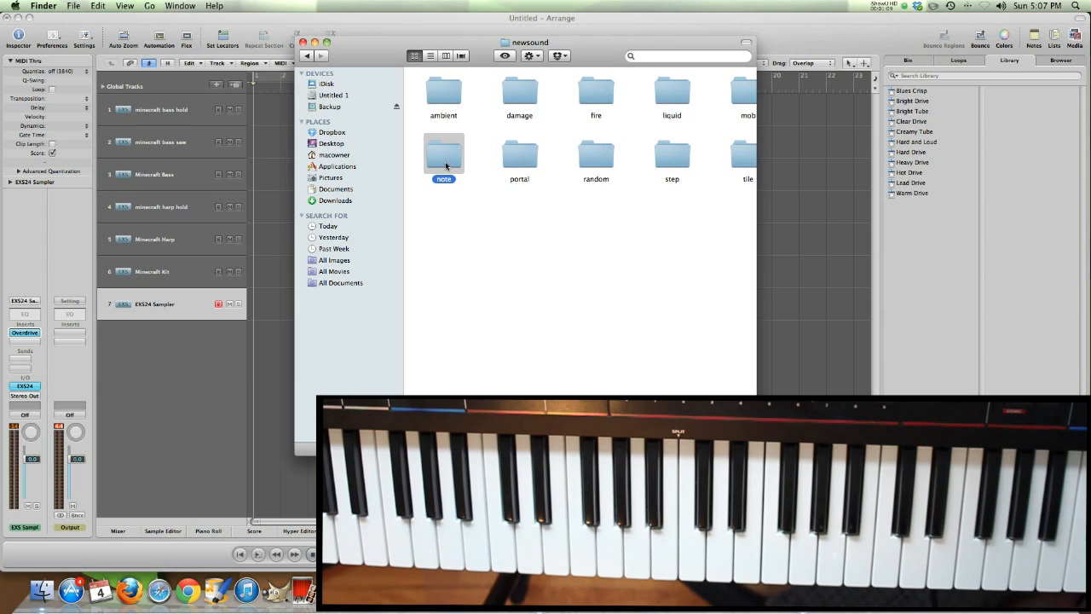
{"action": "double_click", "coordinate": [447, 153]}
- Examine the note block .ogg sound files in the note folder, including bass, harp, pling and the drum sounds, and close the folder
{"action": "left_click_drag", "start_coordinate": [687, 219], "coordinate": [606, 263]}
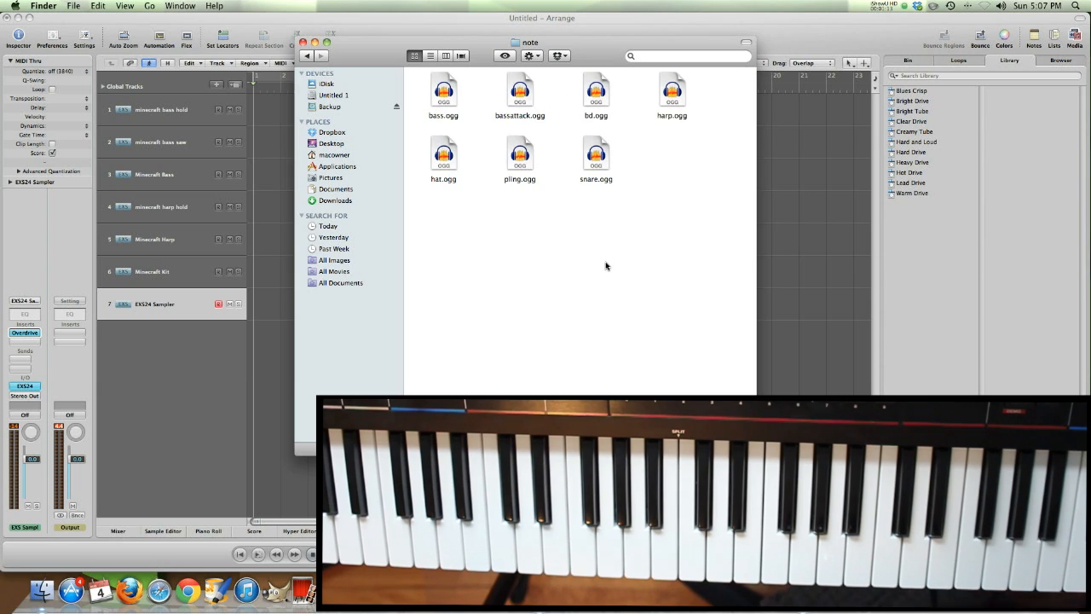
{"action": "left_click_drag", "start_coordinate": [539, 103], "coordinate": [421, 94]}
{"action": "left_click", "coordinate": [543, 94]}
{"action": "left_click", "coordinate": [682, 95]}
{"action": "left_click", "coordinate": [520, 166]}
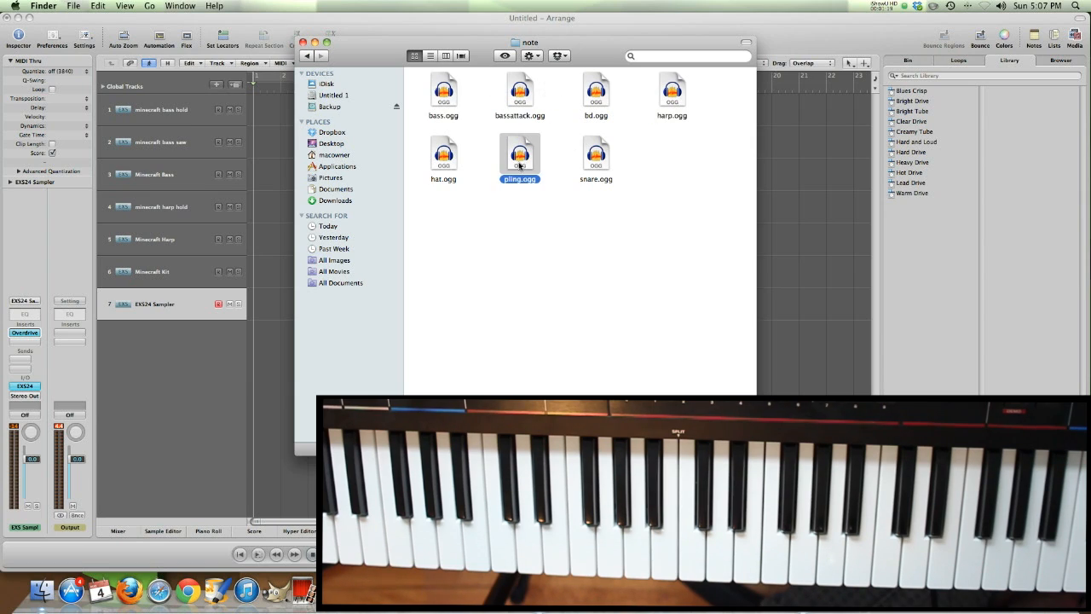
{"action": "left_click", "coordinate": [664, 100]}
{"action": "left_click", "coordinate": [656, 187]}
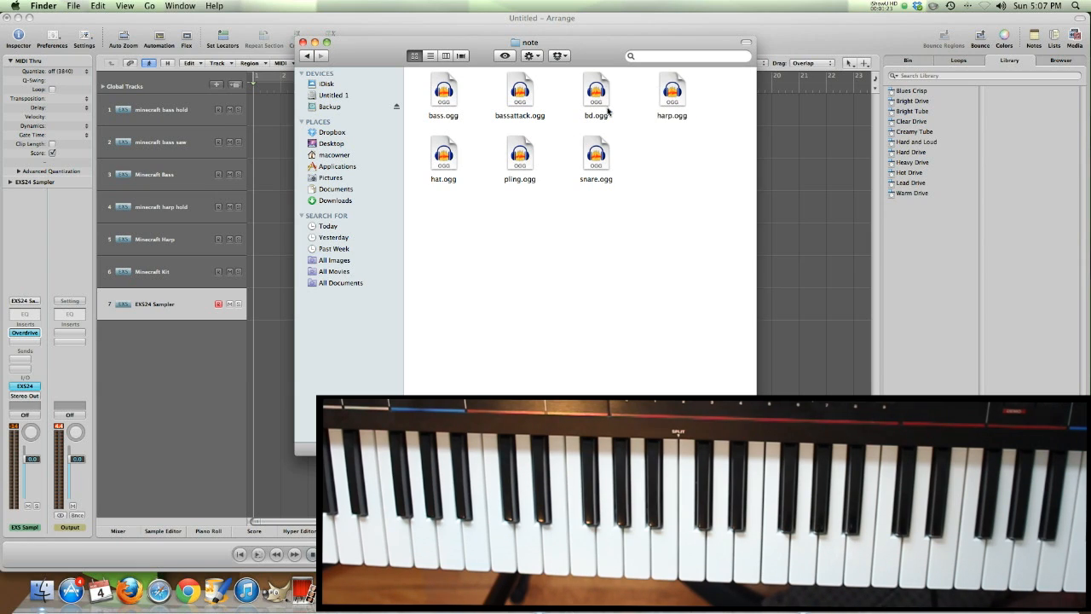
{"action": "left_click_drag", "start_coordinate": [622, 87], "coordinate": [589, 195]}
{"action": "left_click", "coordinate": [442, 211]}
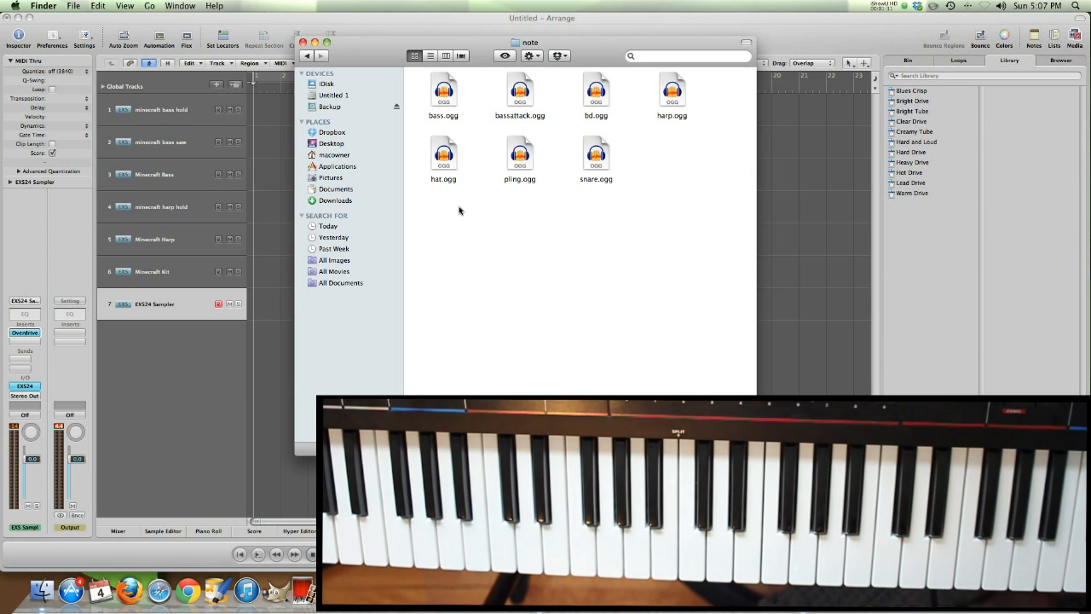
{"action": "left_click_drag", "start_coordinate": [678, 195], "coordinate": [402, 54]}
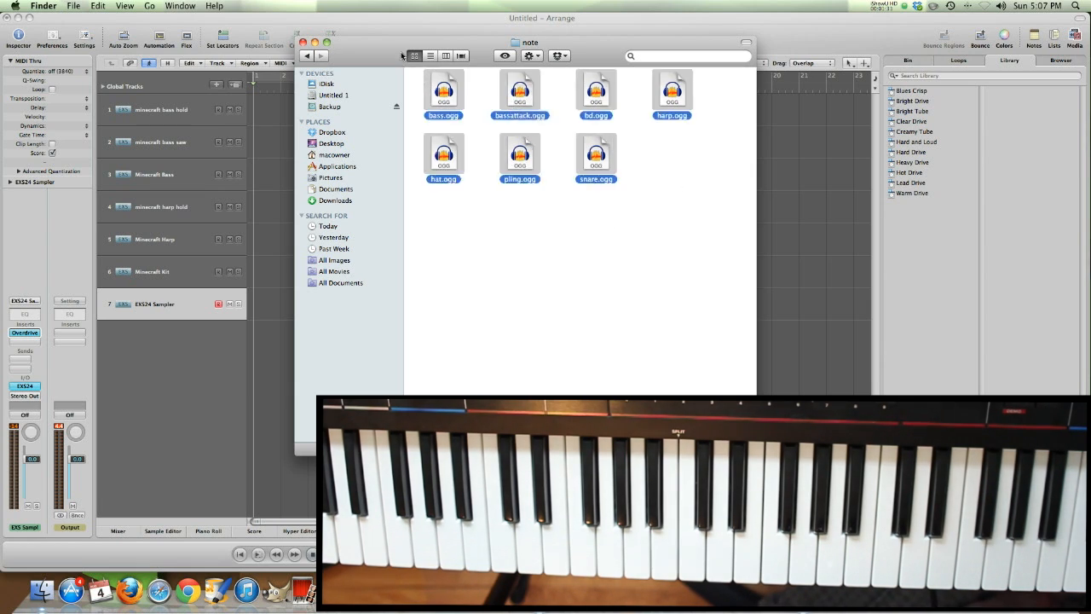
{"action": "left_click", "coordinate": [576, 246]}
{"action": "left_click_drag", "start_coordinate": [686, 188], "coordinate": [407, 72]}
{"action": "left_click", "coordinate": [593, 269]}
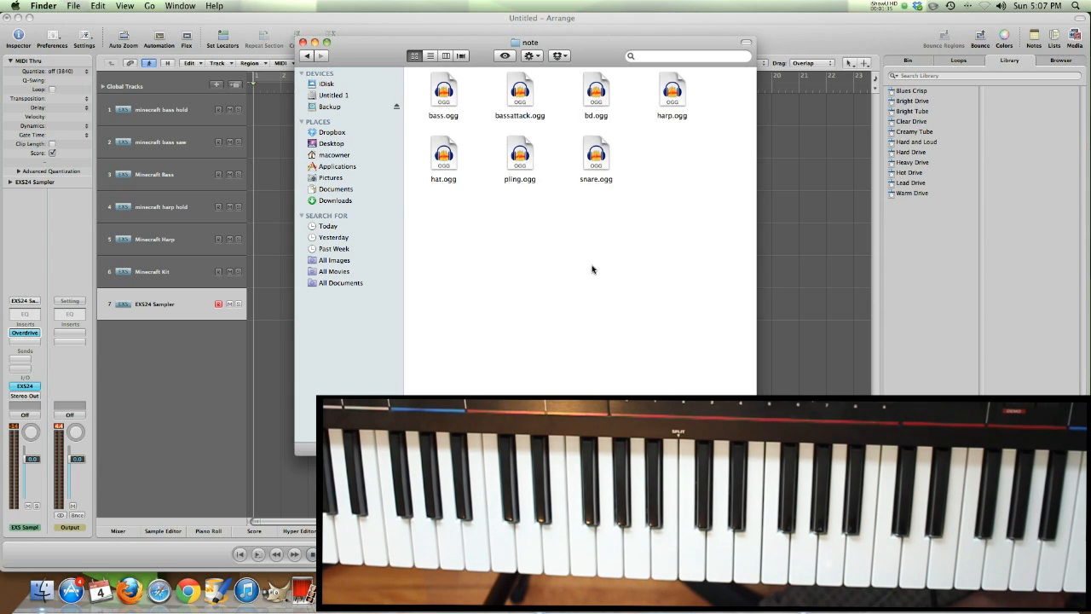
{"action": "left_click", "coordinate": [303, 41]}
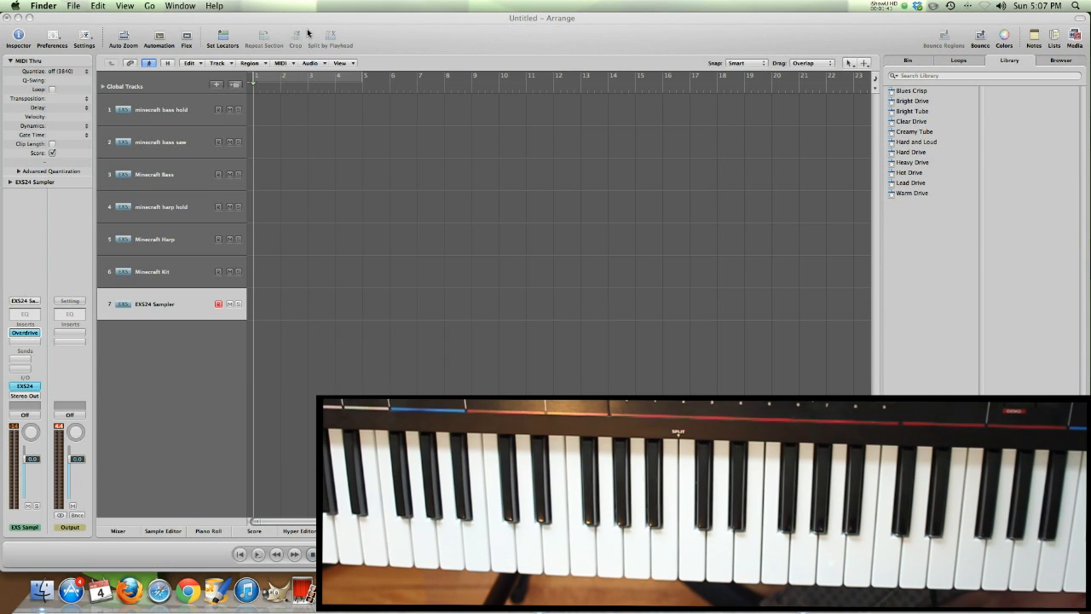
- Add harp.wav from the desktop's notes folder to the Logic Pro arrangement as a new audio track below EXS24 Sampler, starting at bar 1
{"action": "left_click", "coordinate": [303, 23]}
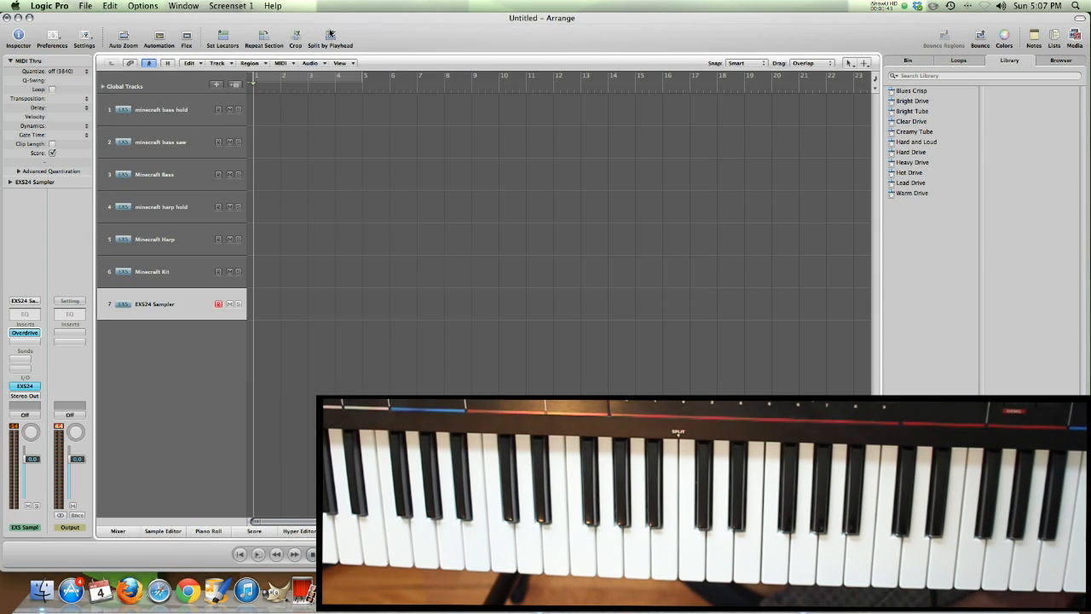
{"action": "left_click_drag", "start_coordinate": [333, 22], "coordinate": [375, 173]}
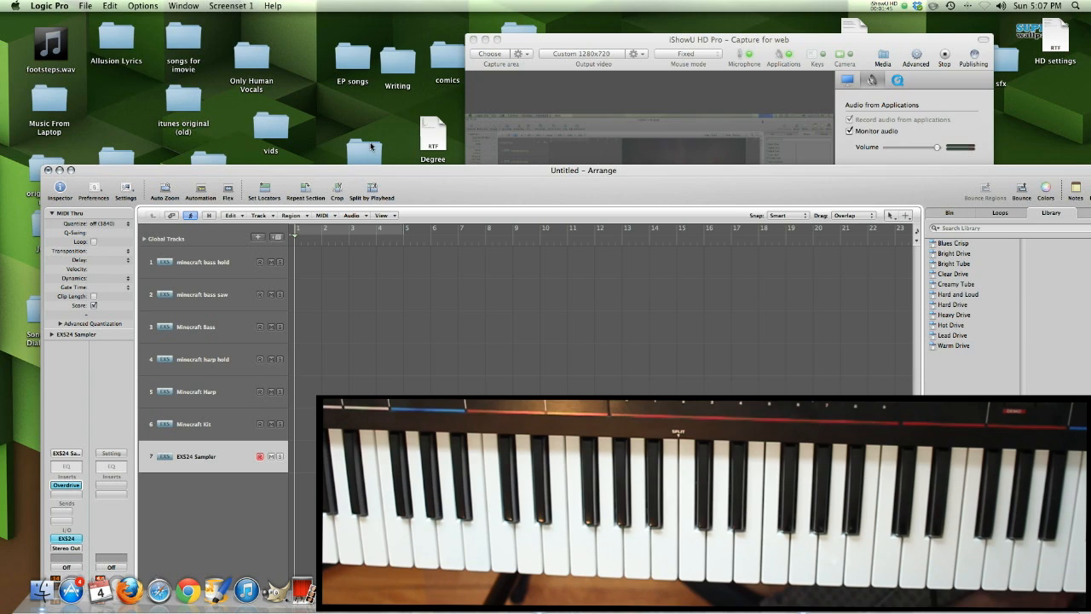
{"action": "double_click", "coordinate": [372, 150]}
{"action": "left_click_drag", "start_coordinate": [516, 68], "coordinate": [285, 504]}
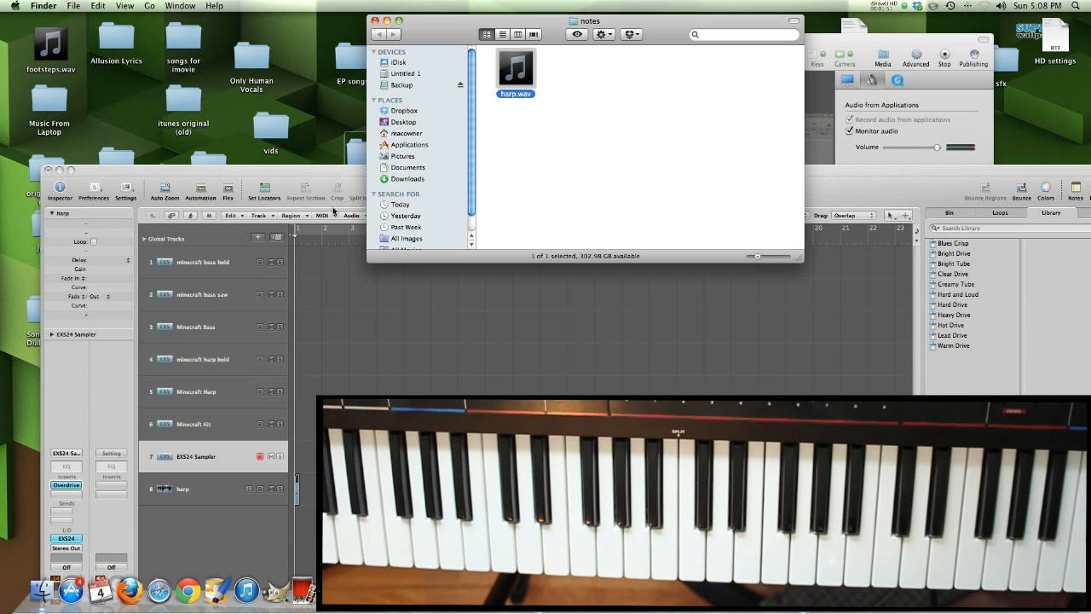
{"action": "left_click", "coordinate": [375, 20]}
{"action": "left_click_drag", "start_coordinate": [443, 189], "coordinate": [402, 5]}
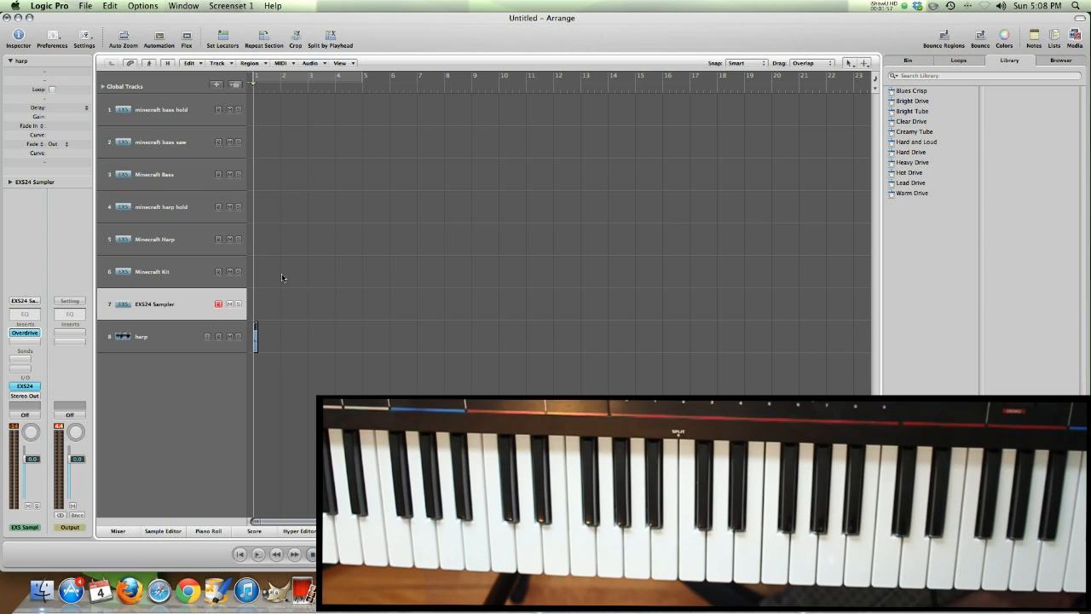
- Open the EXS24 plug-in on the EXS24 Sampler track and set it to No Instrument
{"action": "left_click", "coordinate": [153, 337]}
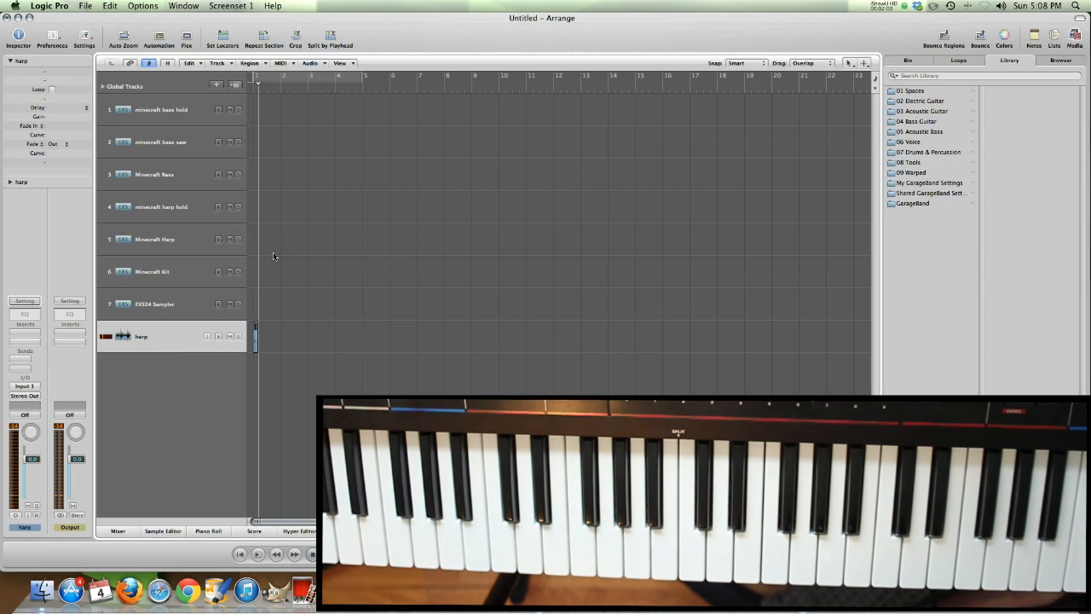
{"action": "left_click", "coordinate": [174, 307]}
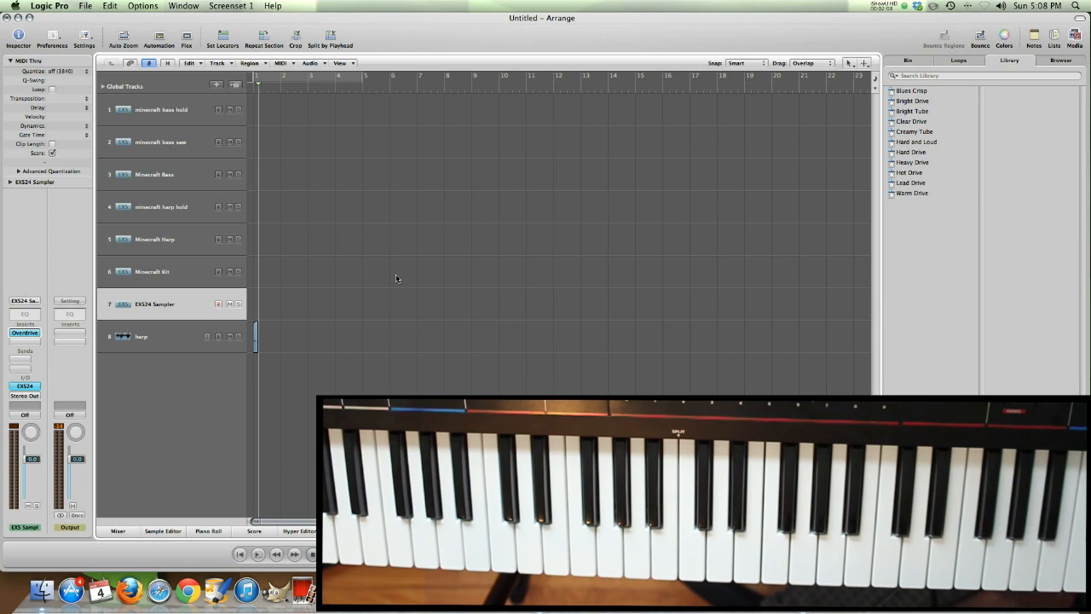
{"action": "left_click", "coordinate": [30, 304]}
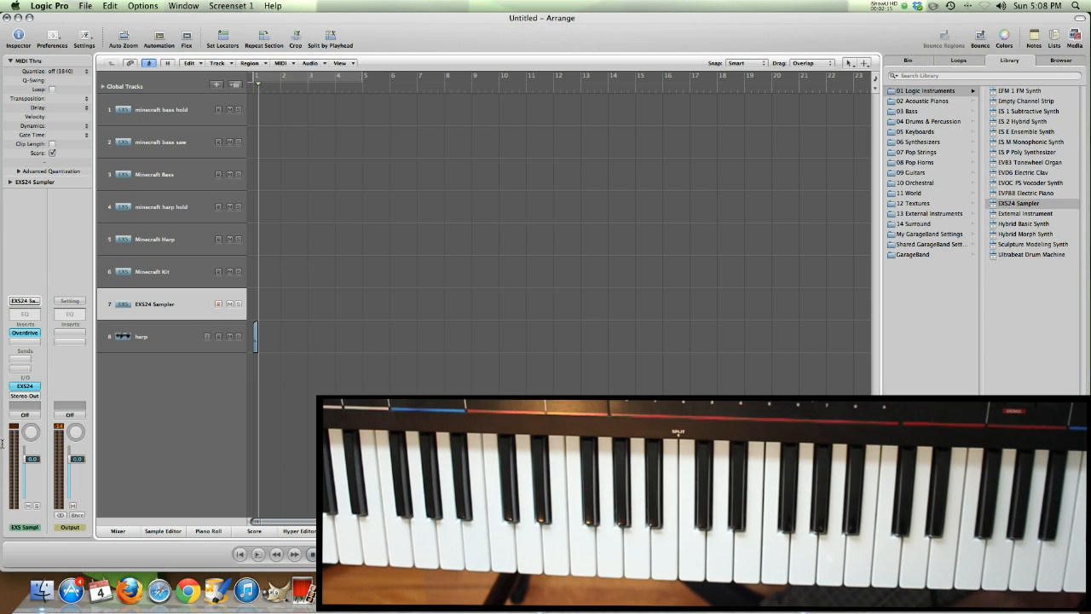
{"action": "left_click", "coordinate": [37, 388]}
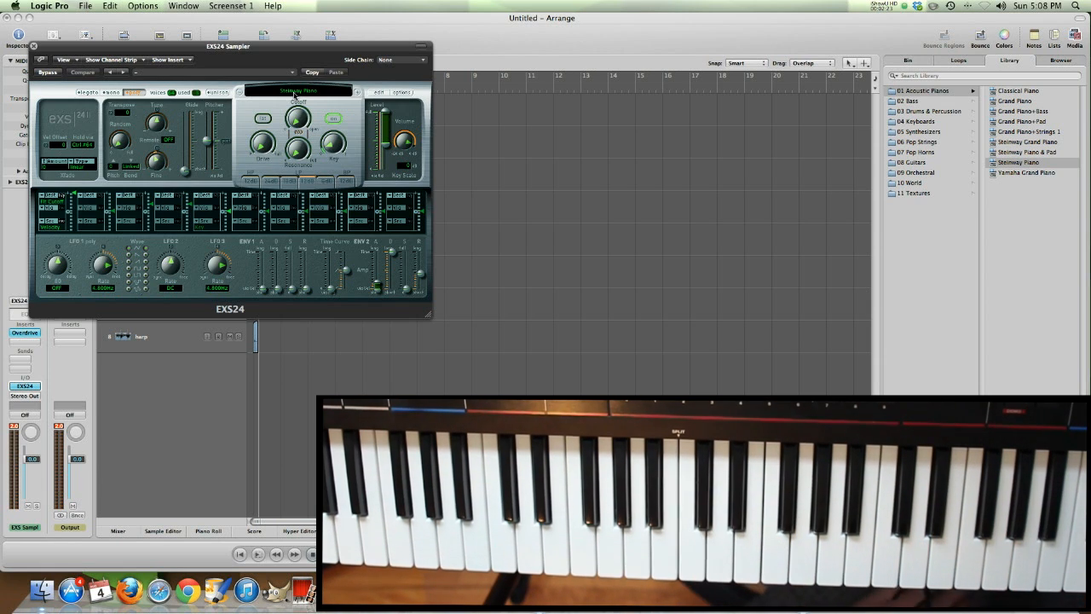
{"action": "left_click", "coordinate": [327, 92]}
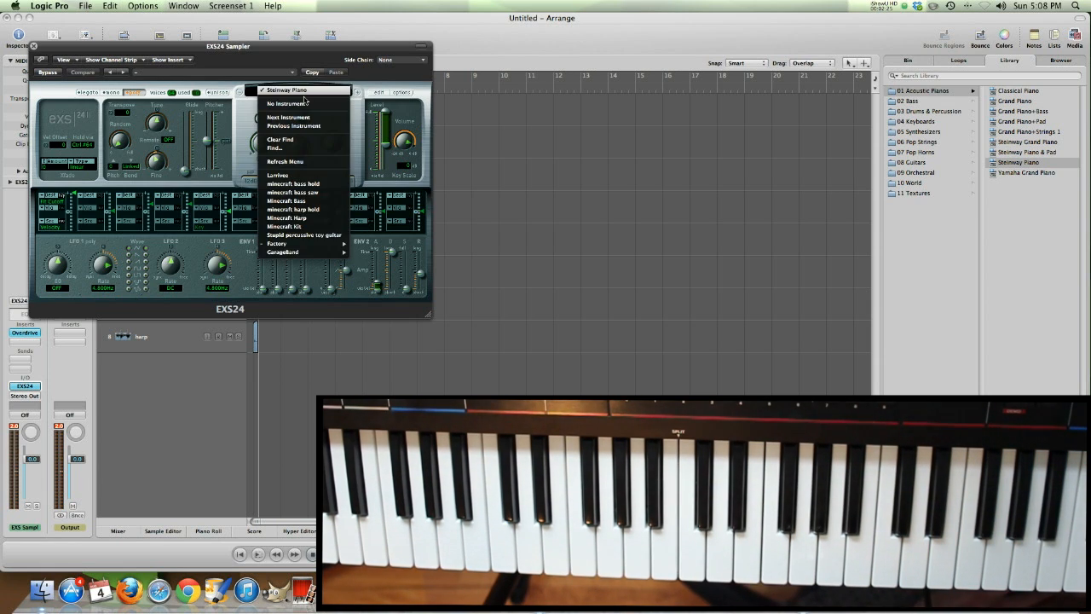
{"action": "left_click", "coordinate": [286, 109]}
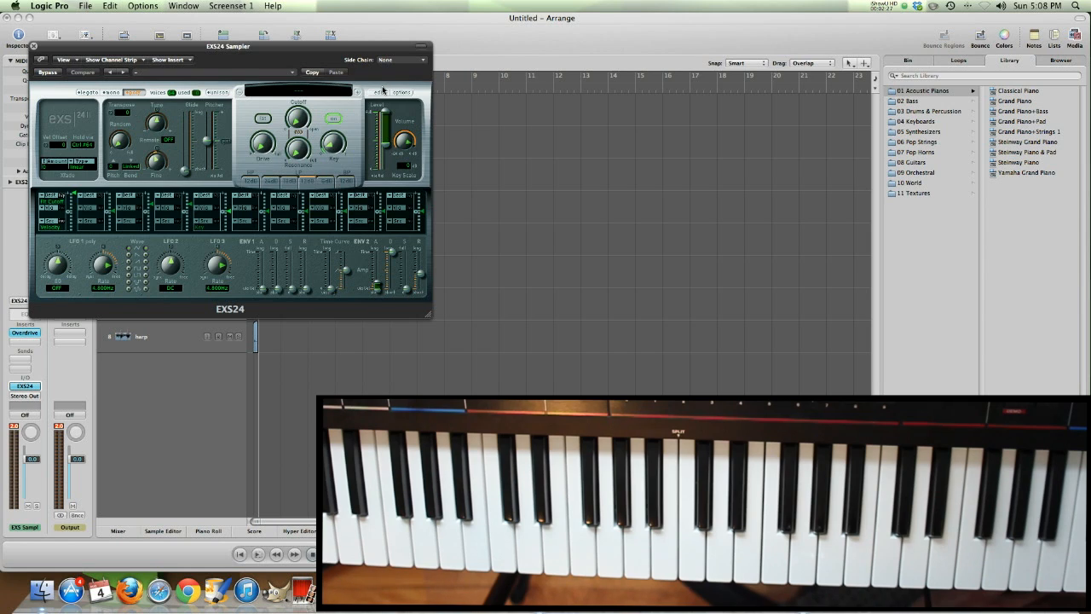
- Open the EXS24 Instrument Editor and add the harp region from the arrangement as a new zone
{"action": "left_click", "coordinate": [379, 93]}
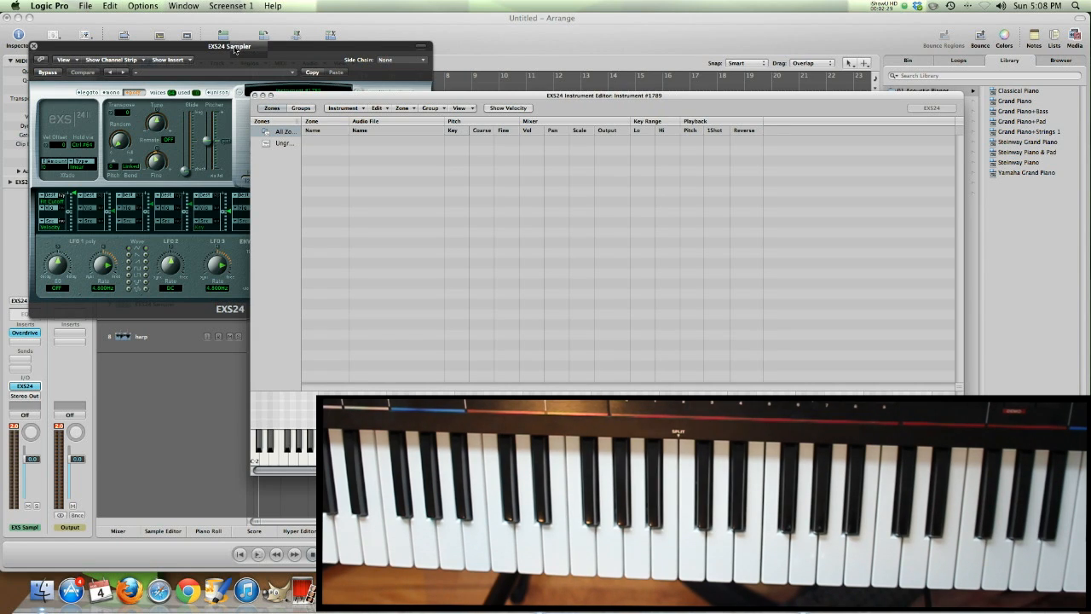
{"action": "left_click_drag", "start_coordinate": [234, 50], "coordinate": [563, 44]}
{"action": "left_click", "coordinate": [284, 95]}
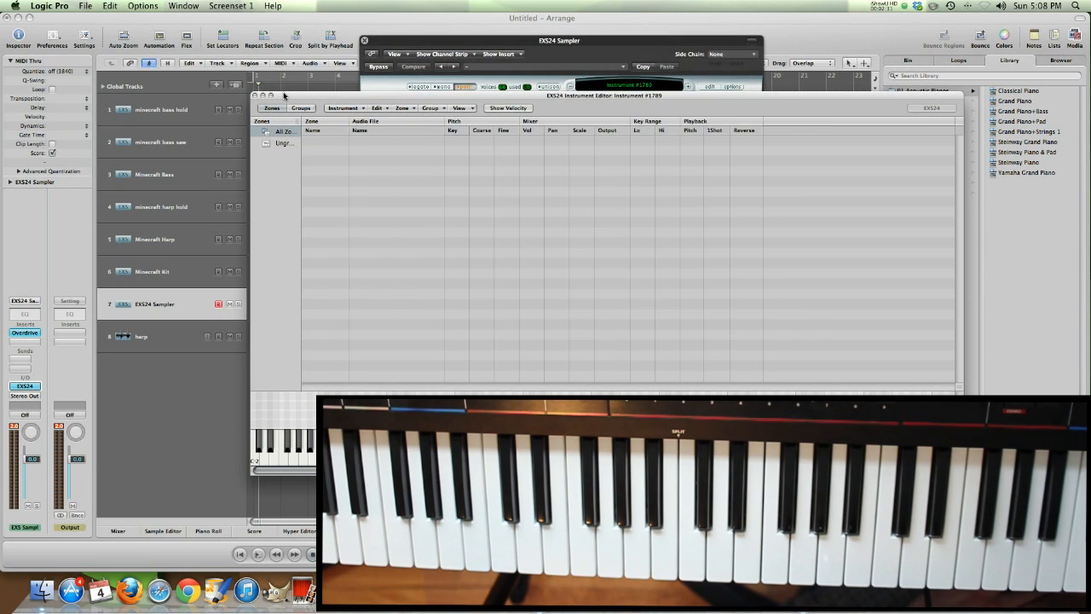
{"action": "left_click_drag", "start_coordinate": [318, 97], "coordinate": [411, 74]}
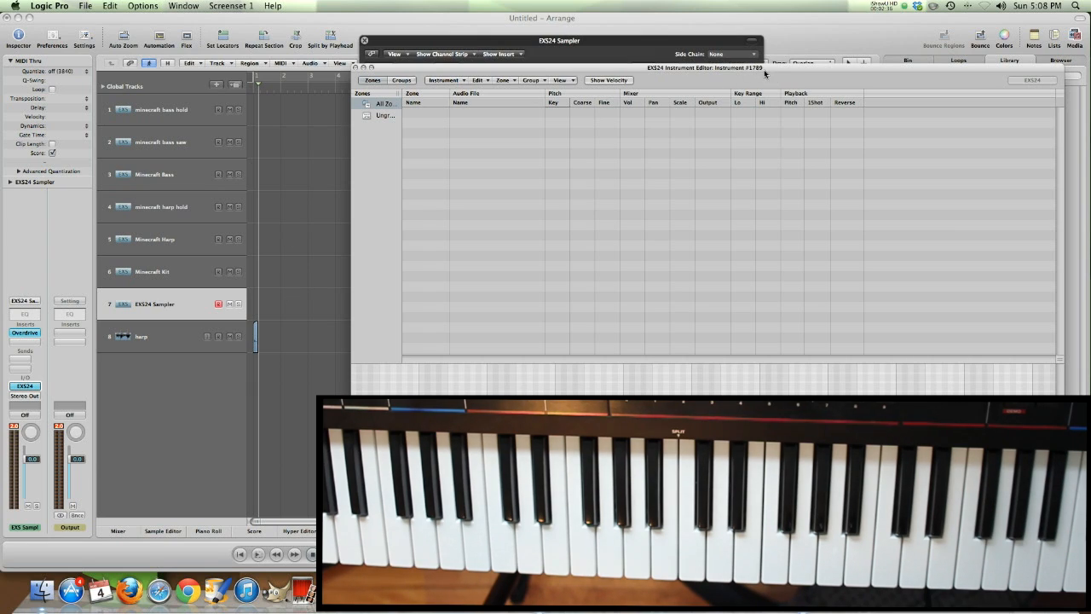
{"action": "left_click", "coordinate": [256, 334]}
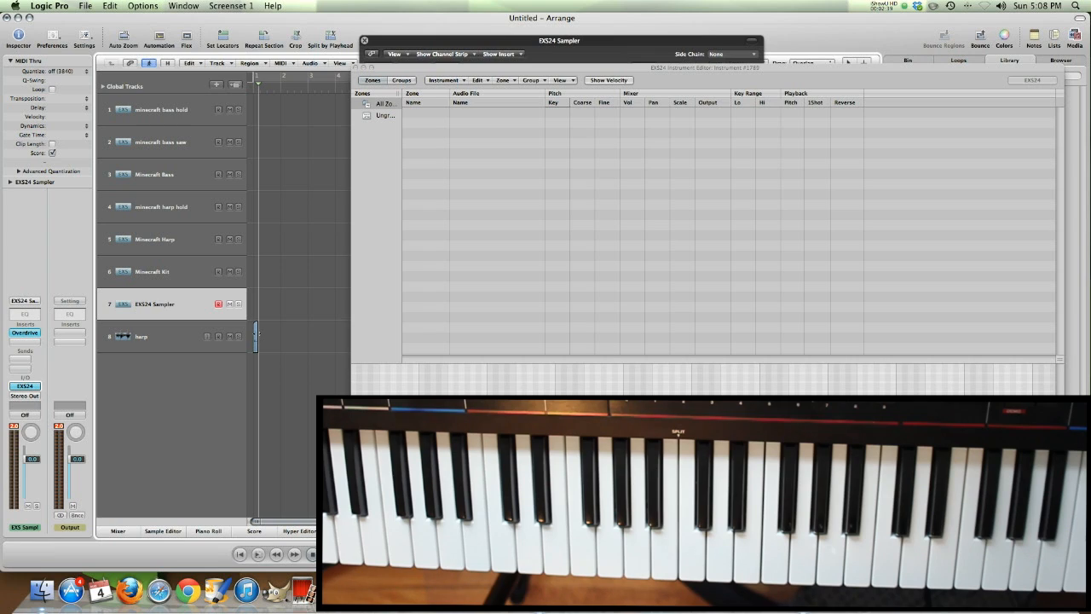
{"action": "left_click_drag", "start_coordinate": [257, 339], "coordinate": [446, 117]}
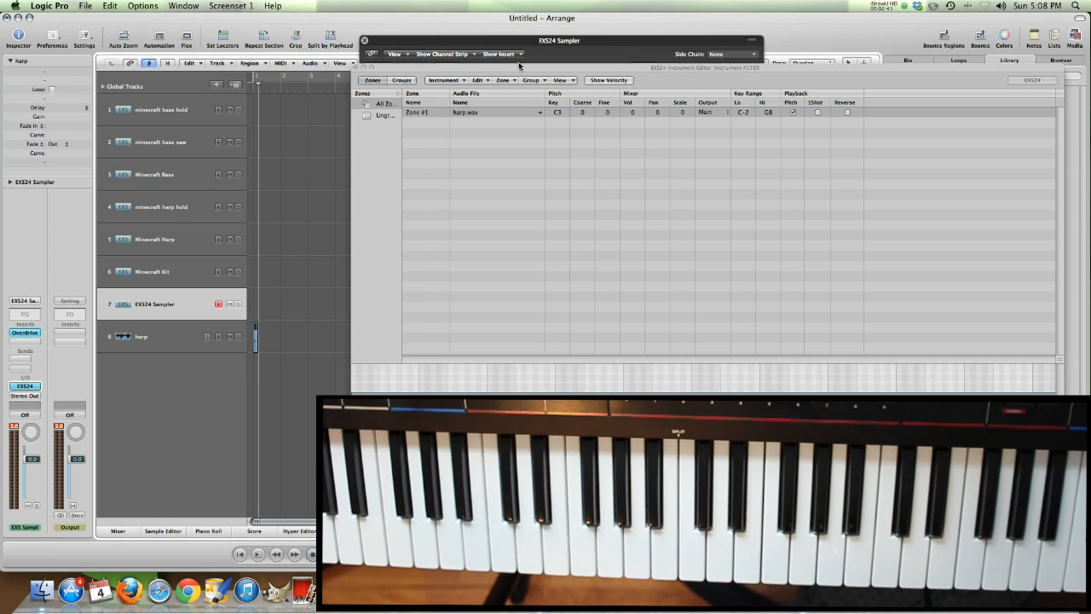
{"action": "left_click_drag", "start_coordinate": [517, 68], "coordinate": [364, 72]}
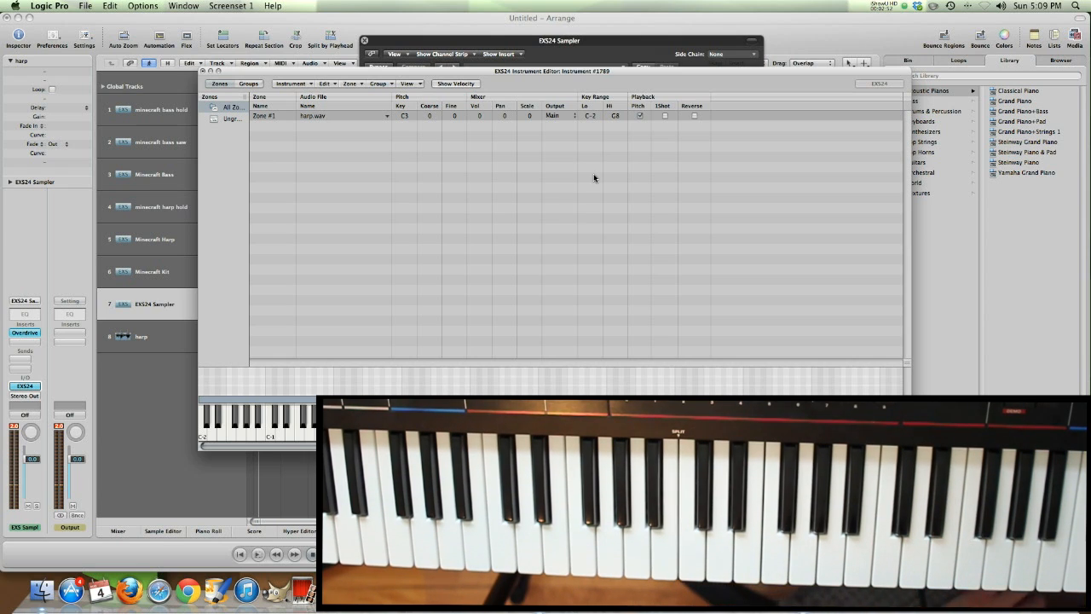
- Show the zone Loop columns in the Instrument Editor, enable looping for the harp.wav zone, and uncover the harp region behind the editor
{"action": "left_click", "coordinate": [640, 115]}
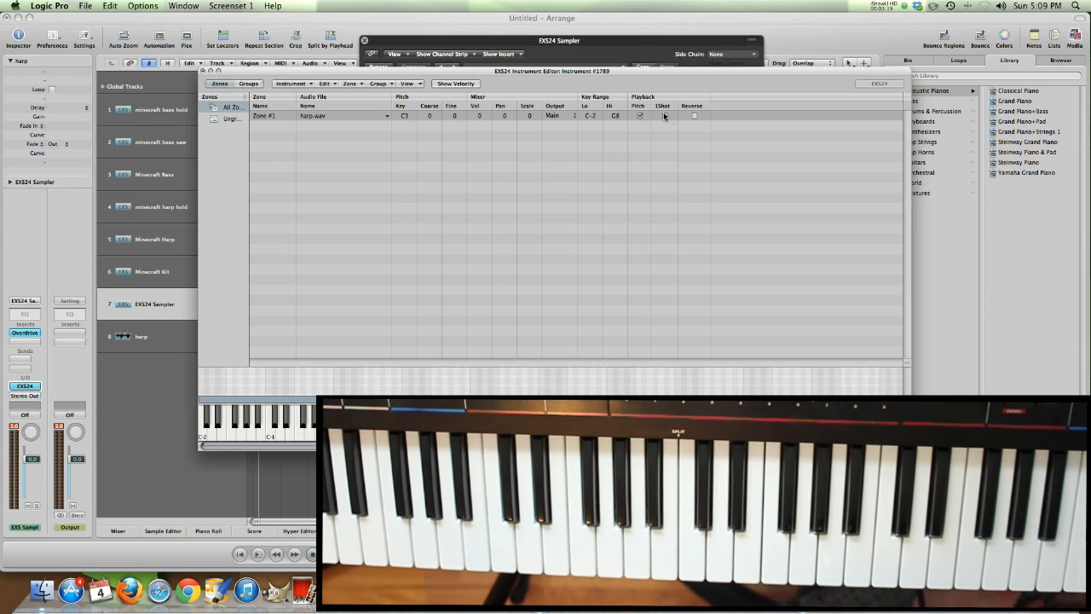
{"action": "left_click", "coordinate": [406, 83]}
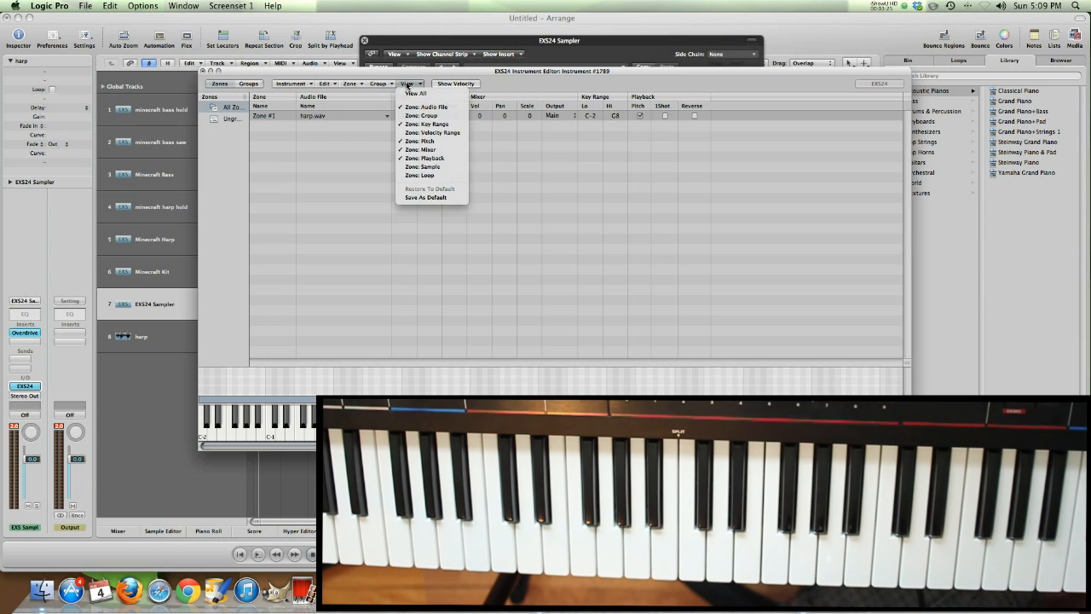
{"action": "left_click", "coordinate": [418, 173]}
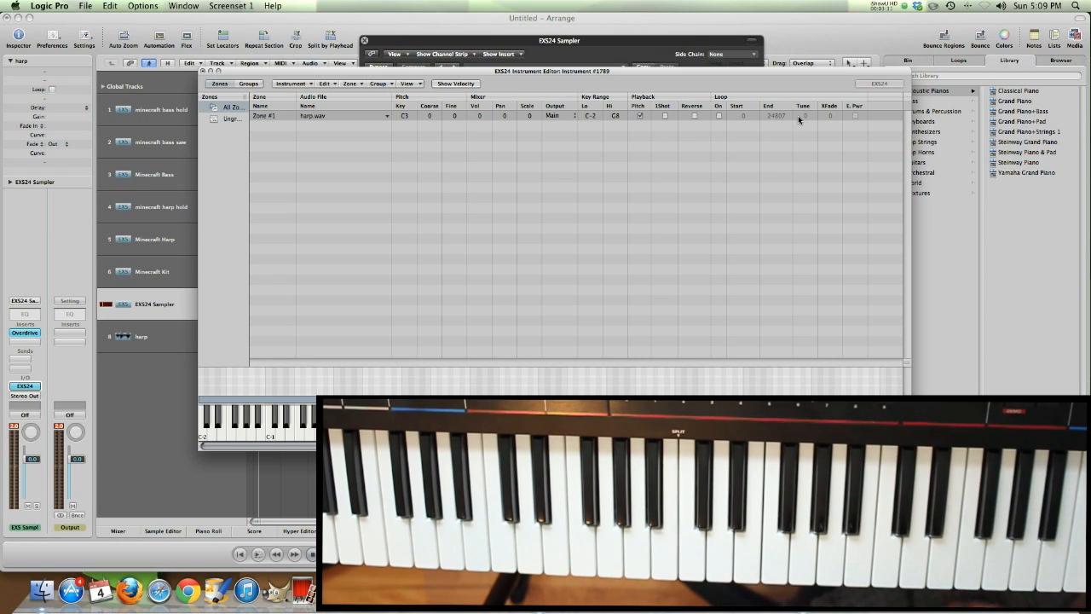
{"action": "left_click", "coordinate": [407, 84]}
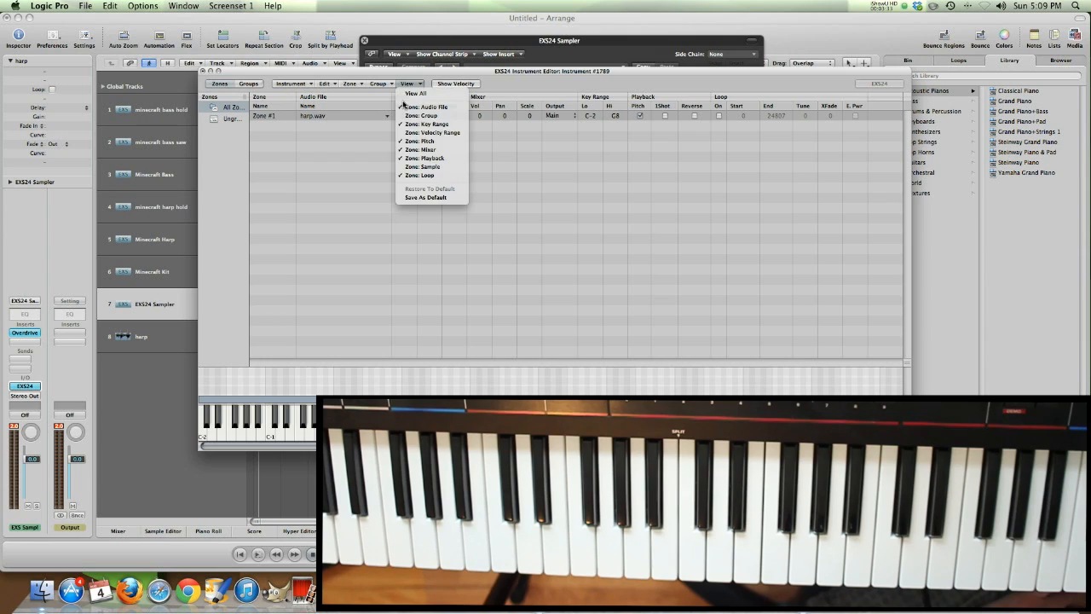
{"action": "left_click", "coordinate": [580, 171]}
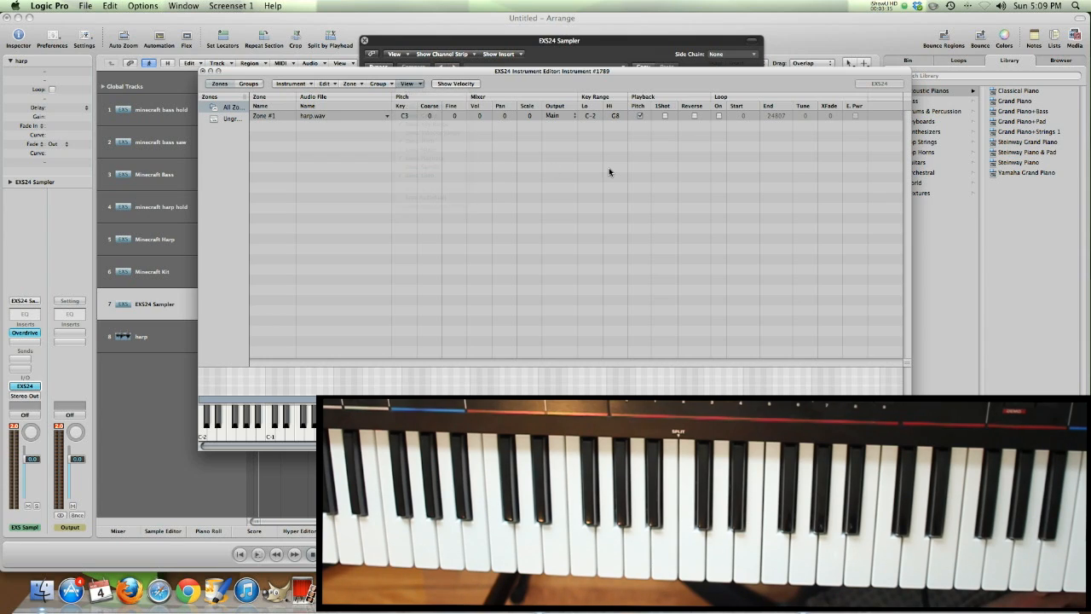
{"action": "left_click", "coordinate": [718, 116]}
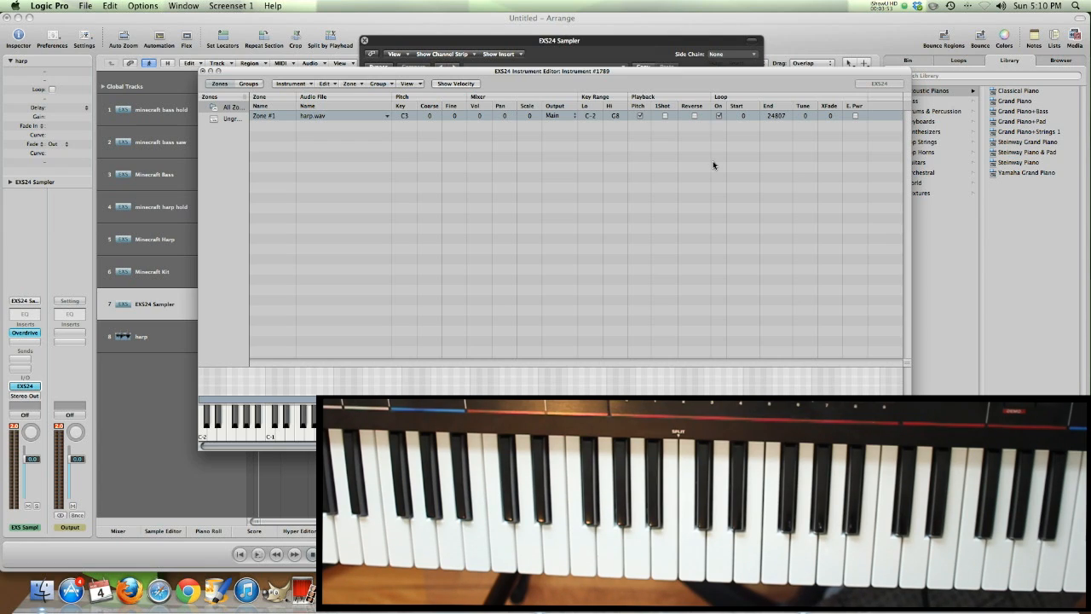
{"action": "left_click_drag", "start_coordinate": [289, 71], "coordinate": [466, 62]}
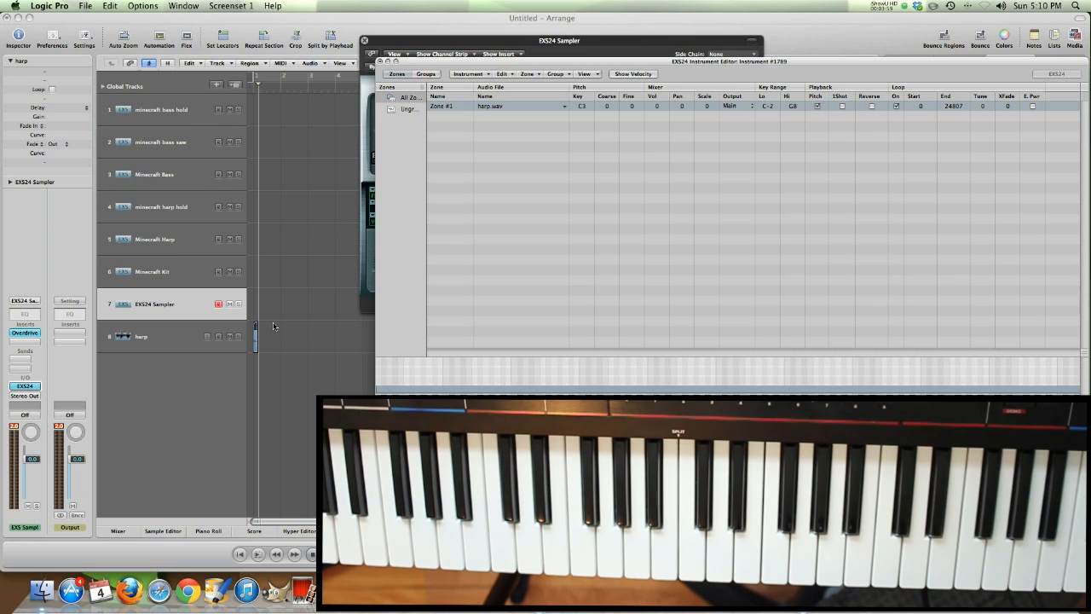
- Examine the harp region's waveform up close in the arrangement to judge where the loop should fall
{"action": "key", "text": "z"}
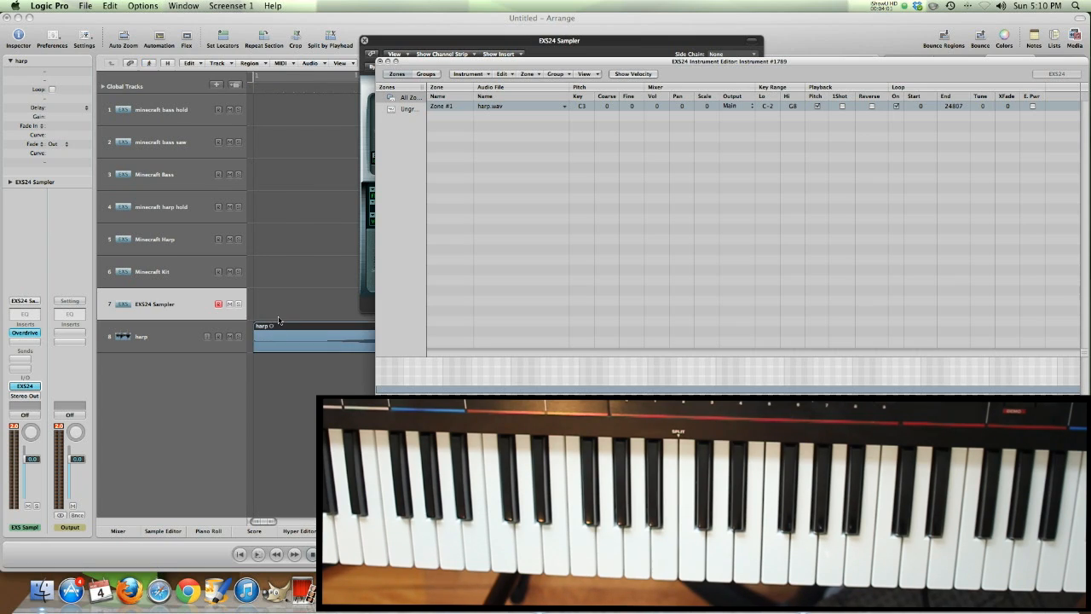
{"action": "left_click_drag", "start_coordinate": [309, 23], "coordinate": [112, 23]}
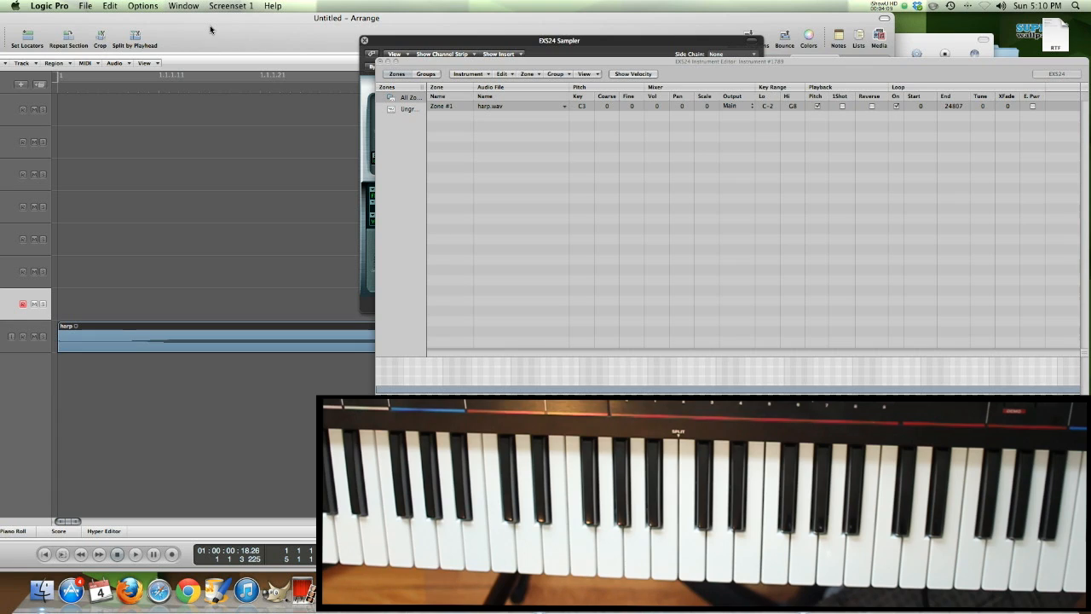
{"action": "left_click_drag", "start_coordinate": [210, 25], "coordinate": [407, 4]}
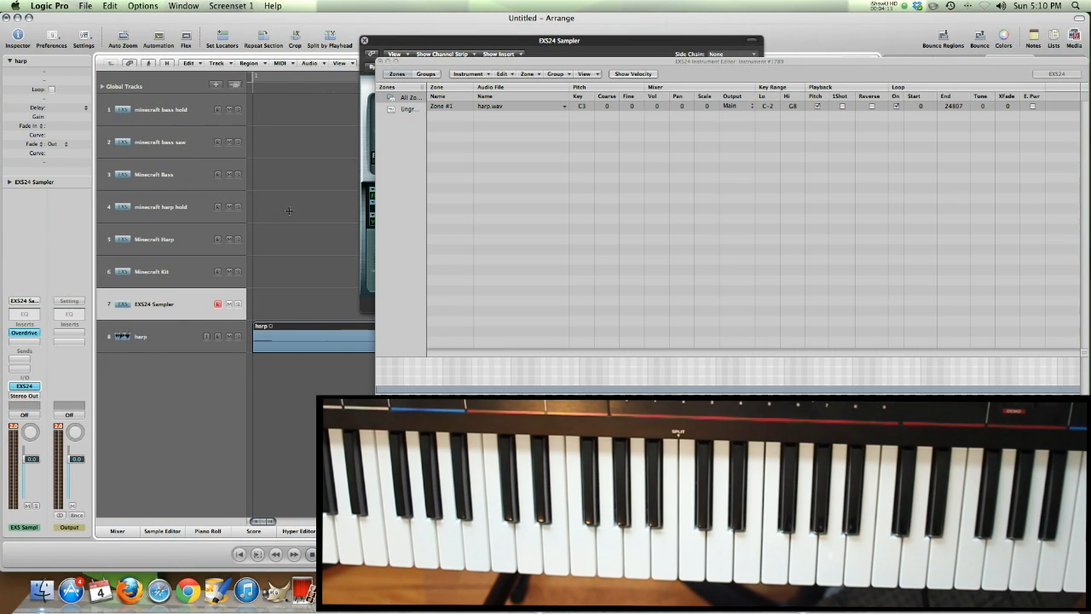
{"action": "key", "text": "super+Left"}
{"action": "key", "text": "super+Left"}
{"action": "key", "text": "super+Left"}
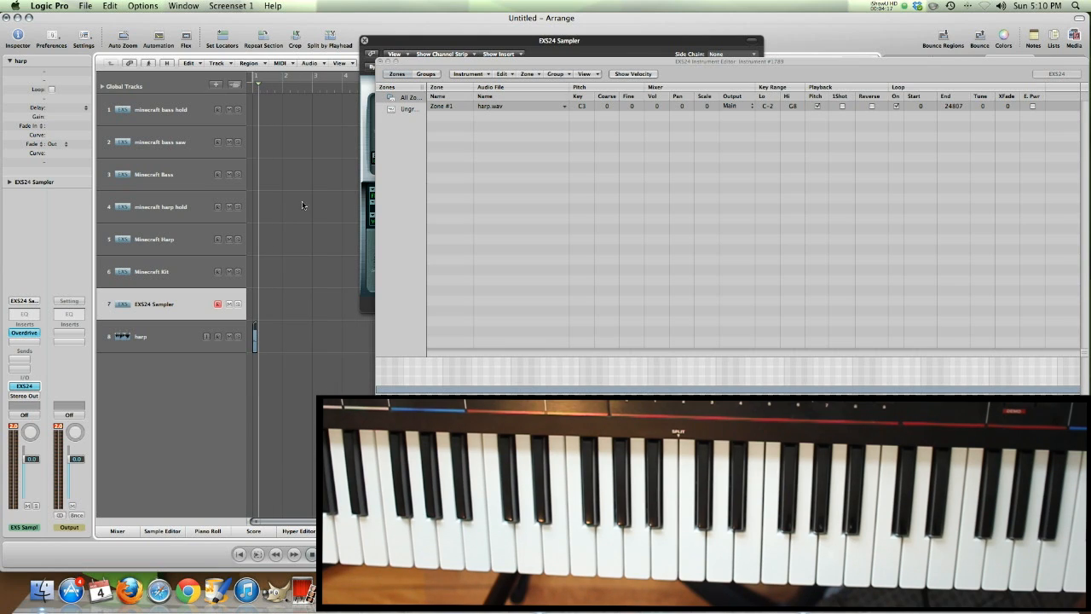
- Set the harp.wav zone's loop start to 10000 and loop end to 20000 in the Instrument Editor
{"action": "left_click_drag", "start_coordinate": [484, 66], "coordinate": [309, 51]}
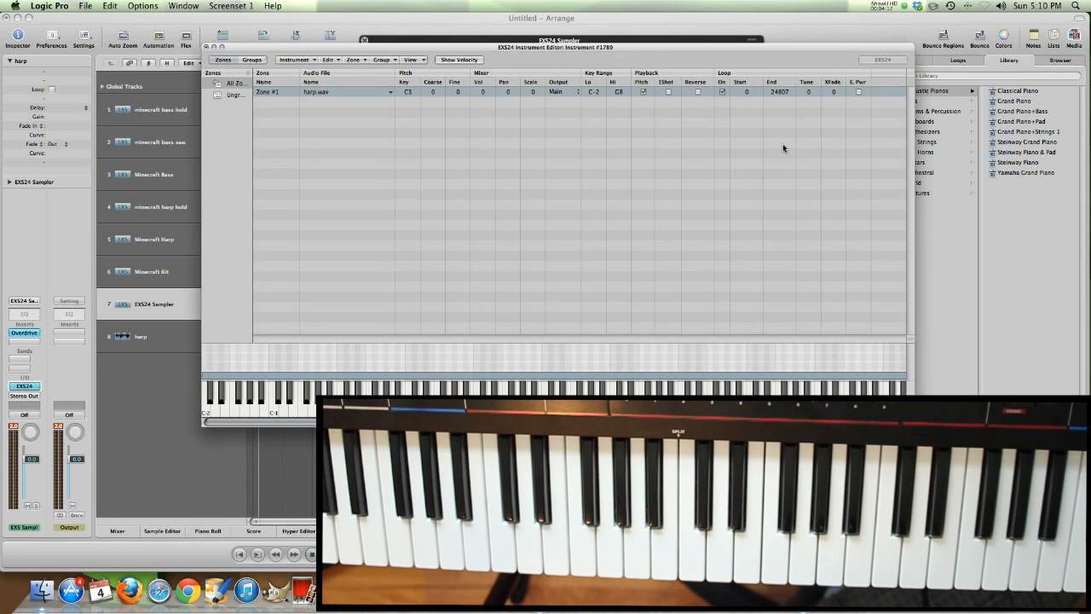
{"action": "double_click", "coordinate": [751, 94]}
{"action": "type", "text": "10000"}
{"action": "key", "text": "Return"}
{"action": "double_click", "coordinate": [781, 93]}
{"action": "type", "text": "20000"}
{"action": "key", "text": "Return"}
- Set the harp.wav zone's loop crossfade to 100
{"action": "left_click_drag", "start_coordinate": [708, 47], "coordinate": [796, 72]}
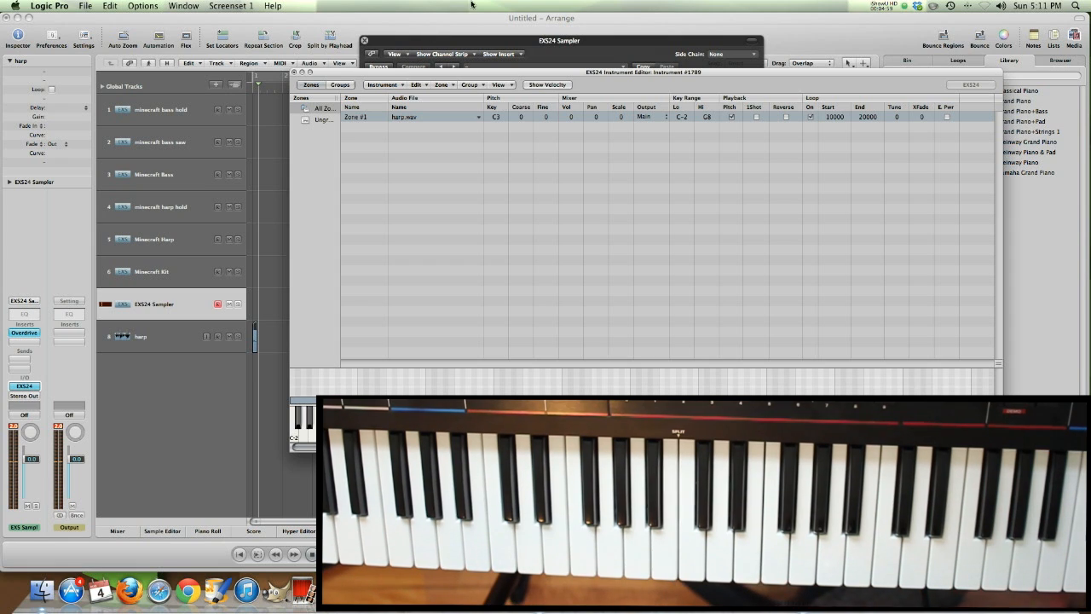
{"action": "double_click", "coordinate": [921, 119]}
{"action": "type", "text": "100"}
{"action": "key", "text": "Return"}
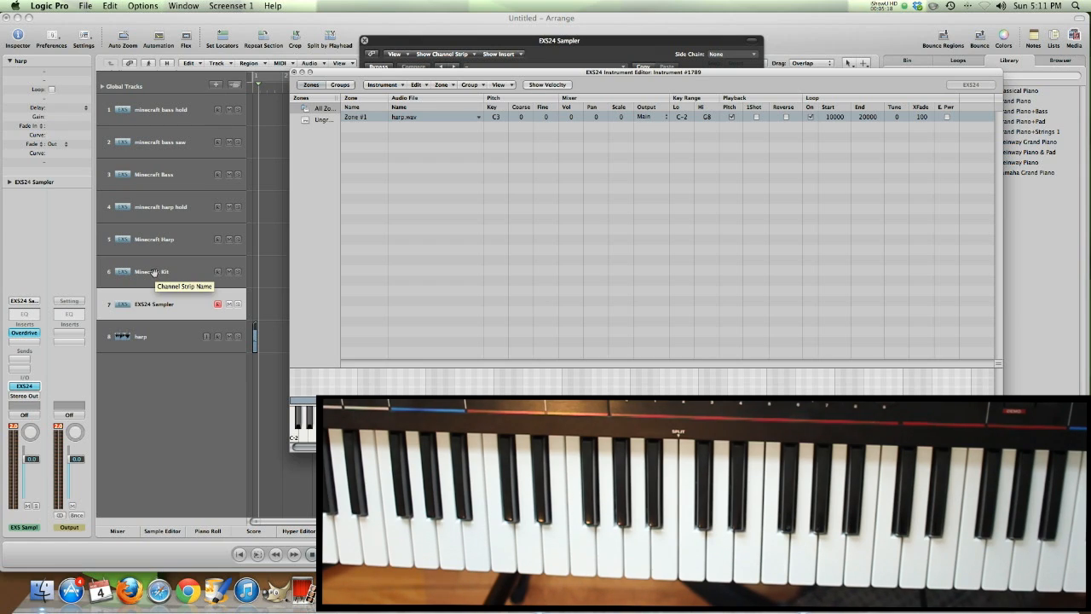
- Close the EXS24 plug-in window and delete the EXS24 Sampler track
{"action": "left_click", "coordinate": [294, 74]}
{"action": "left_click", "coordinate": [723, 129]}
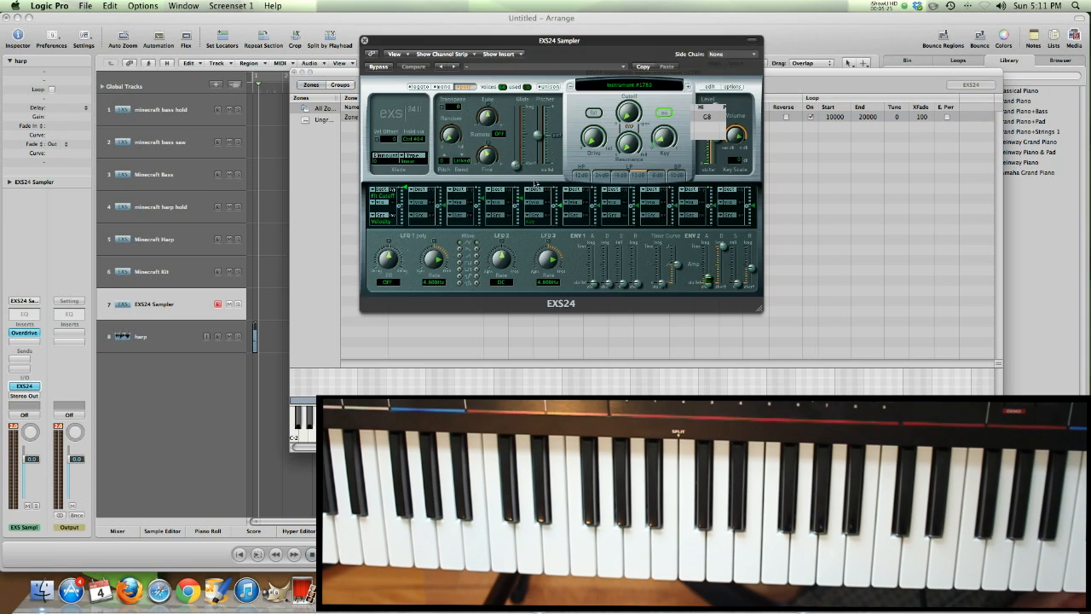
{"action": "left_click", "coordinate": [365, 40]}
{"action": "key", "text": "super+BackSpace"}
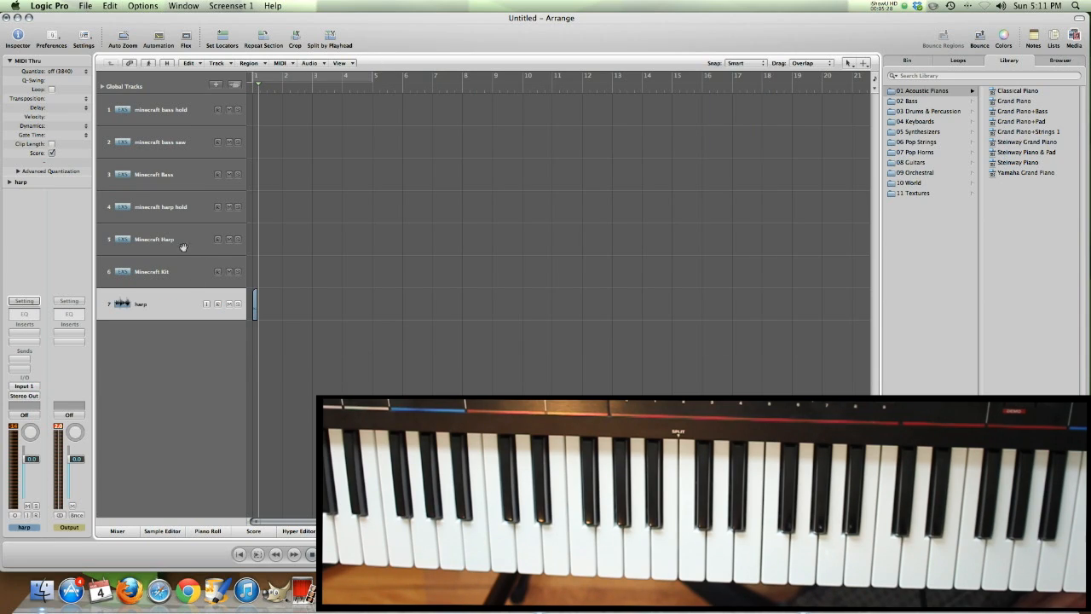
- Go through the existing Minecraft bass, harp and kit tracks to review the finished instruments
{"action": "left_click", "coordinate": [171, 141]}
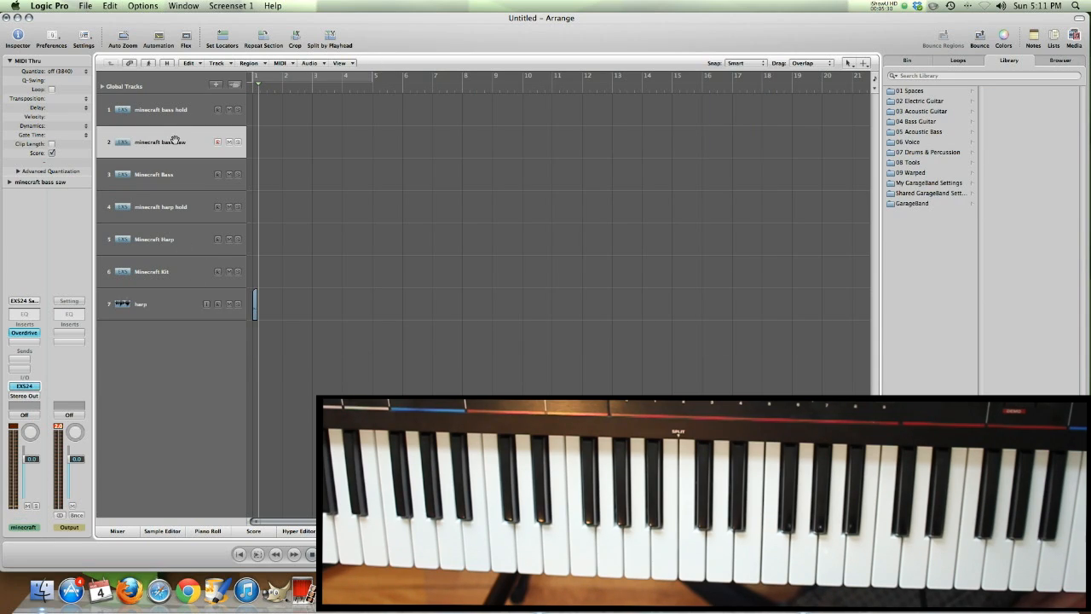
{"action": "left_click", "coordinate": [170, 111]}
{"action": "left_click", "coordinate": [166, 143]}
{"action": "left_click", "coordinate": [161, 173]}
{"action": "left_click", "coordinate": [153, 244]}
{"action": "left_click", "coordinate": [158, 270]}
{"action": "left_click", "coordinate": [164, 245]}
{"action": "left_click", "coordinate": [172, 175]}
{"action": "left_click", "coordinate": [173, 121]}
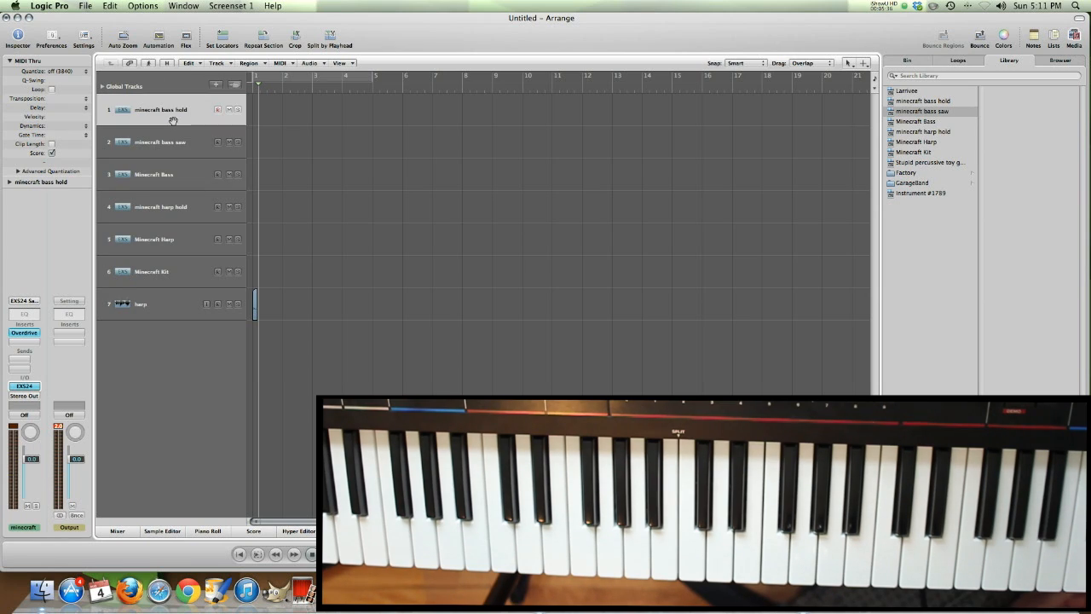
{"action": "left_click", "coordinate": [173, 174]}
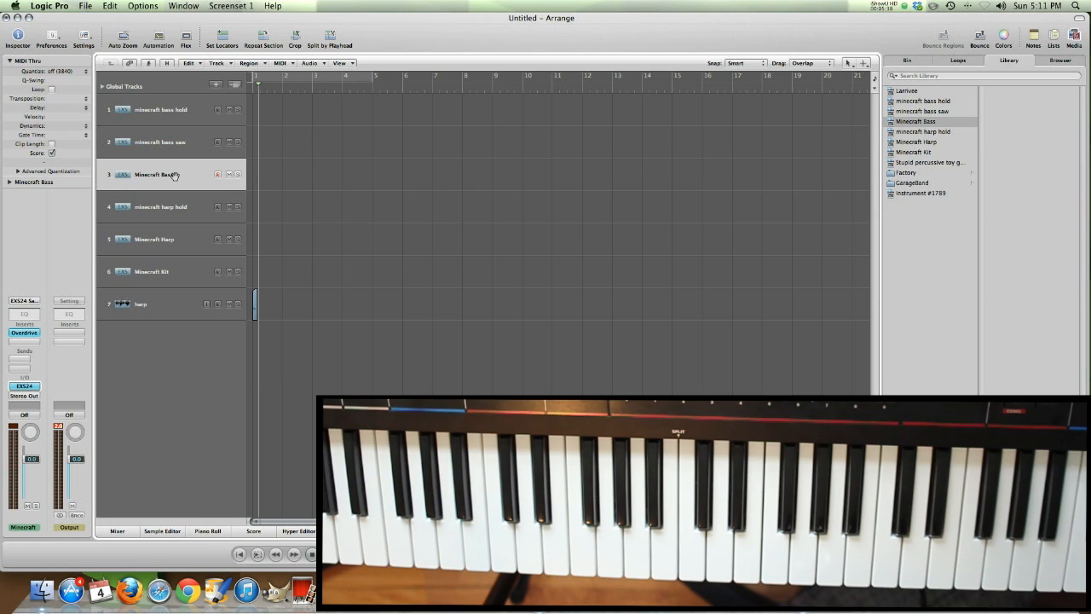
- Open the minecraft bass saw instrument in the EXS24 Instrument Editor and show its zone Loop columns
{"action": "left_click", "coordinate": [176, 143]}
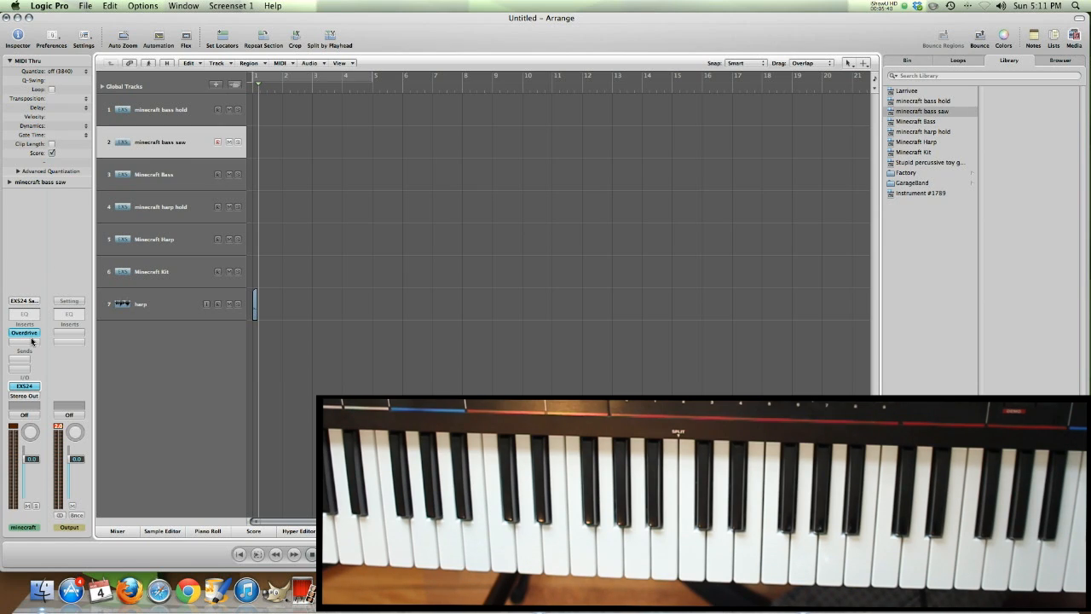
{"action": "left_click", "coordinate": [29, 387]}
{"action": "left_click", "coordinate": [374, 94]}
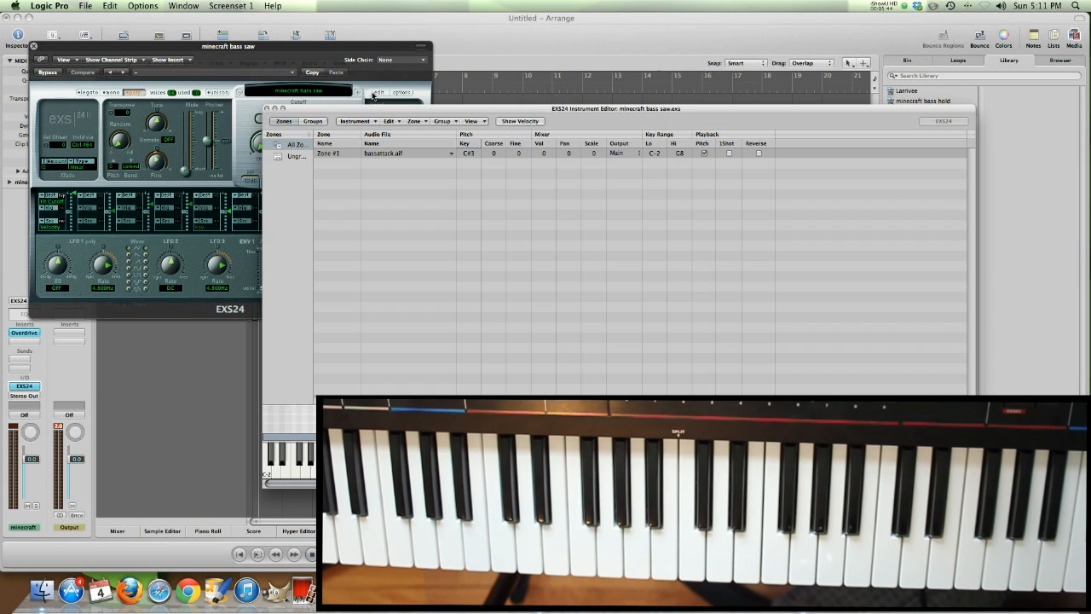
{"action": "left_click_drag", "start_coordinate": [414, 112], "coordinate": [358, 88]}
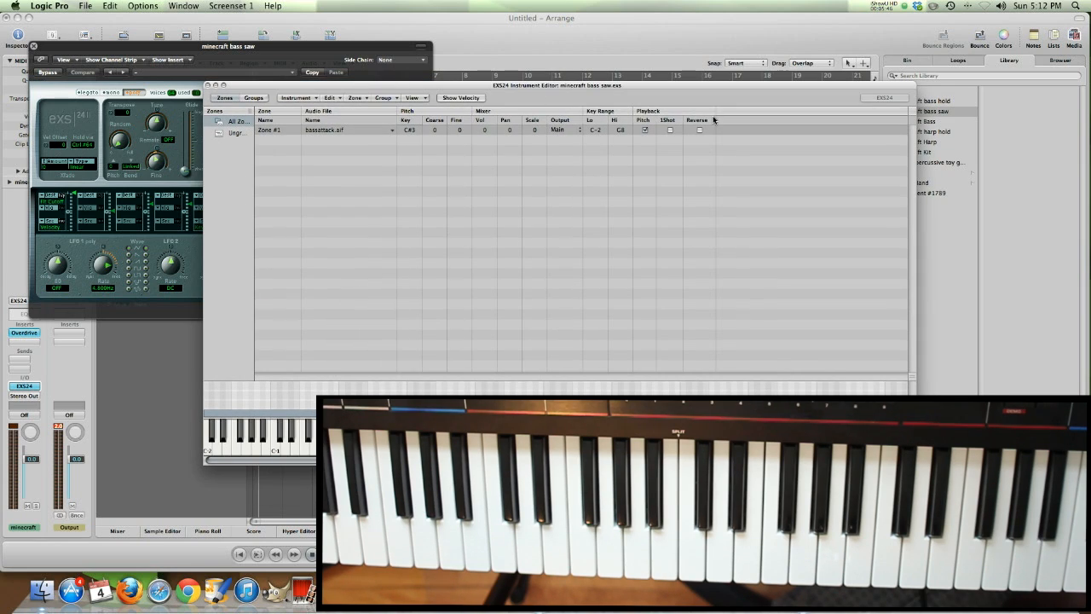
{"action": "left_click", "coordinate": [423, 97]}
{"action": "left_click", "coordinate": [435, 189]}
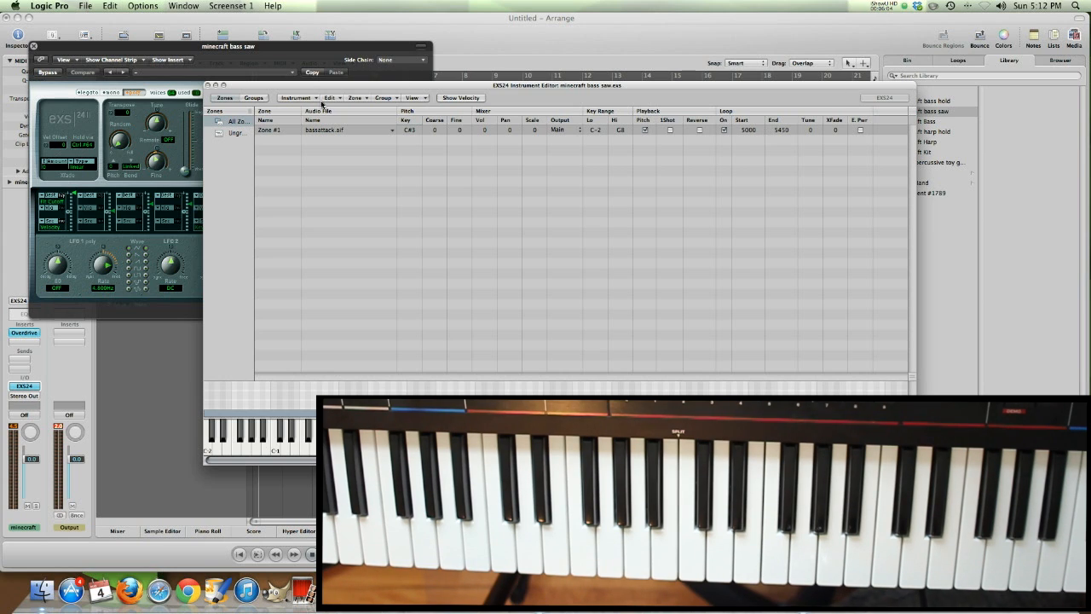
- Close the minecraft bass saw plug-in window and switch to the Minecraft Bass track
{"action": "left_click_drag", "start_coordinate": [303, 87], "coordinate": [155, 48]}
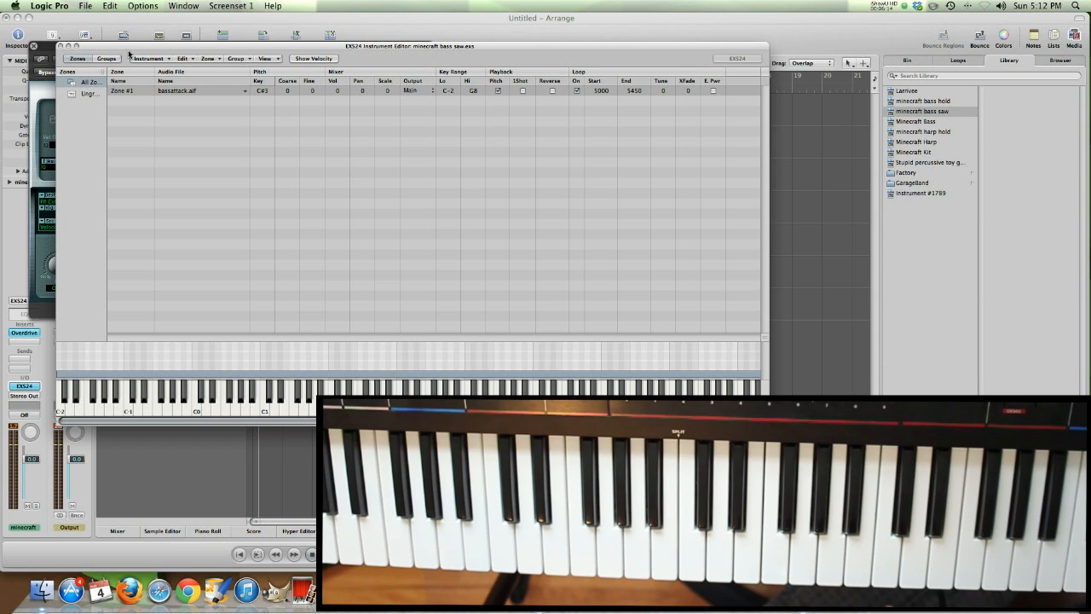
{"action": "left_click_drag", "start_coordinate": [139, 45], "coordinate": [494, 65]}
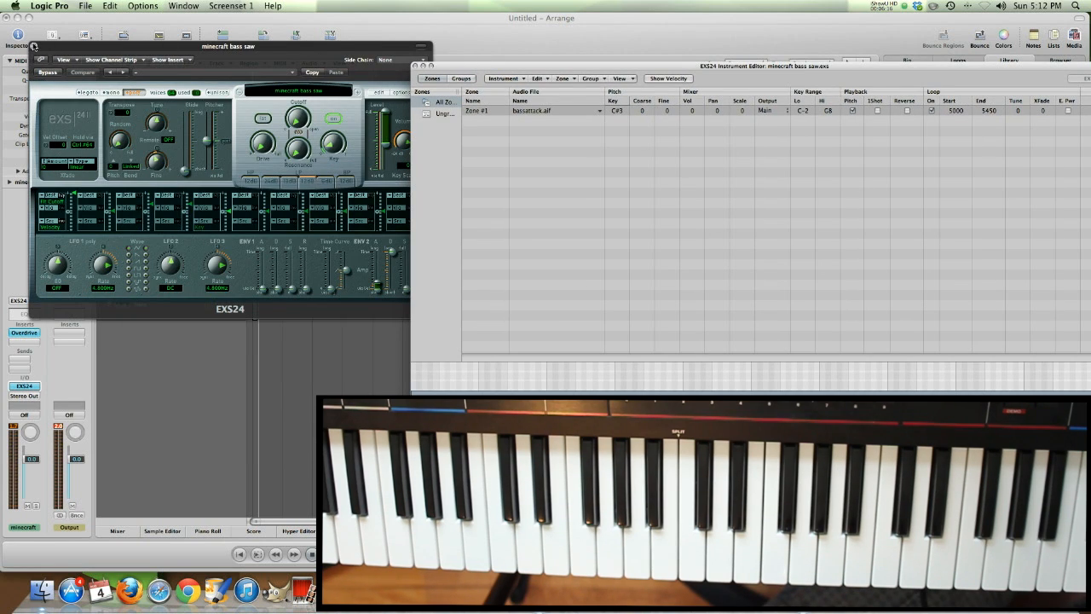
{"action": "left_click", "coordinate": [33, 46]}
{"action": "left_click", "coordinate": [175, 175]}
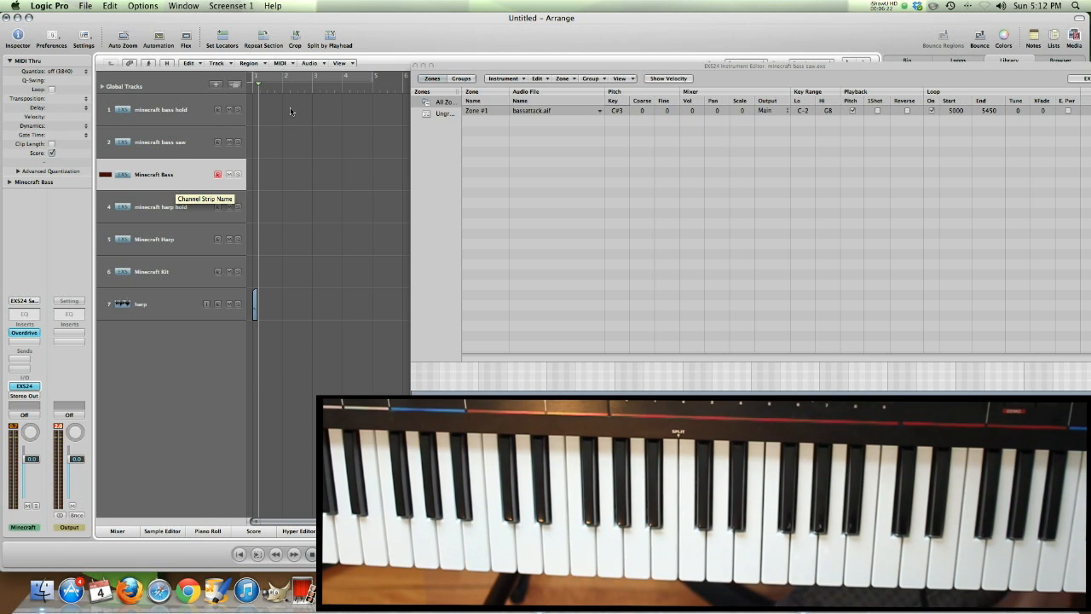
- Try a higher Glide on the minecraft bass saw sampler, return it to minimum, and close the sampler windows
{"action": "left_click", "coordinate": [177, 155]}
{"action": "left_click", "coordinate": [26, 387]}
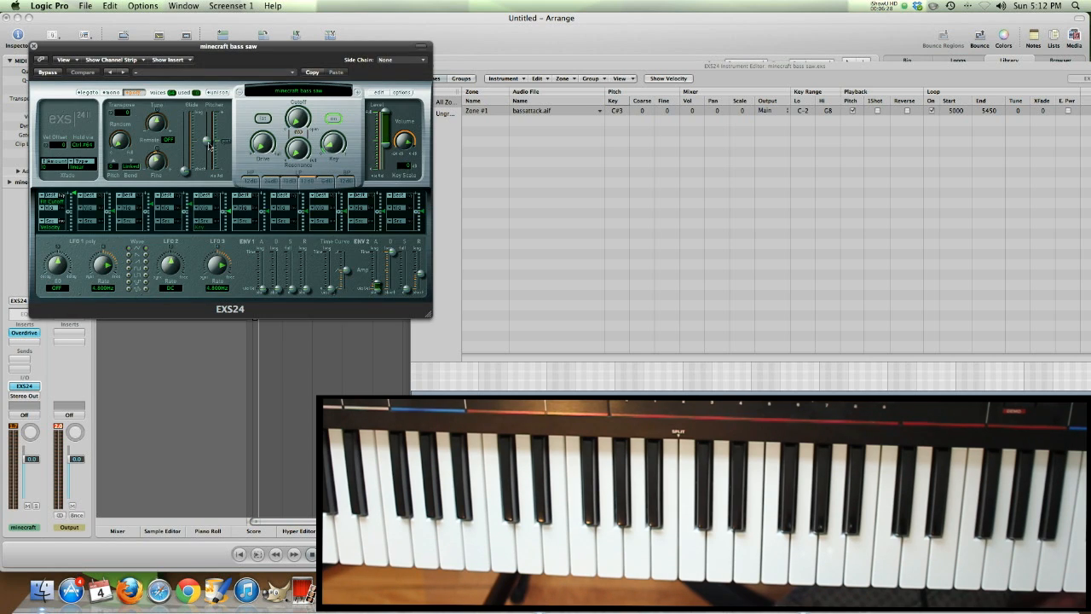
{"action": "left_click_drag", "start_coordinate": [196, 178], "coordinate": [188, 142]}
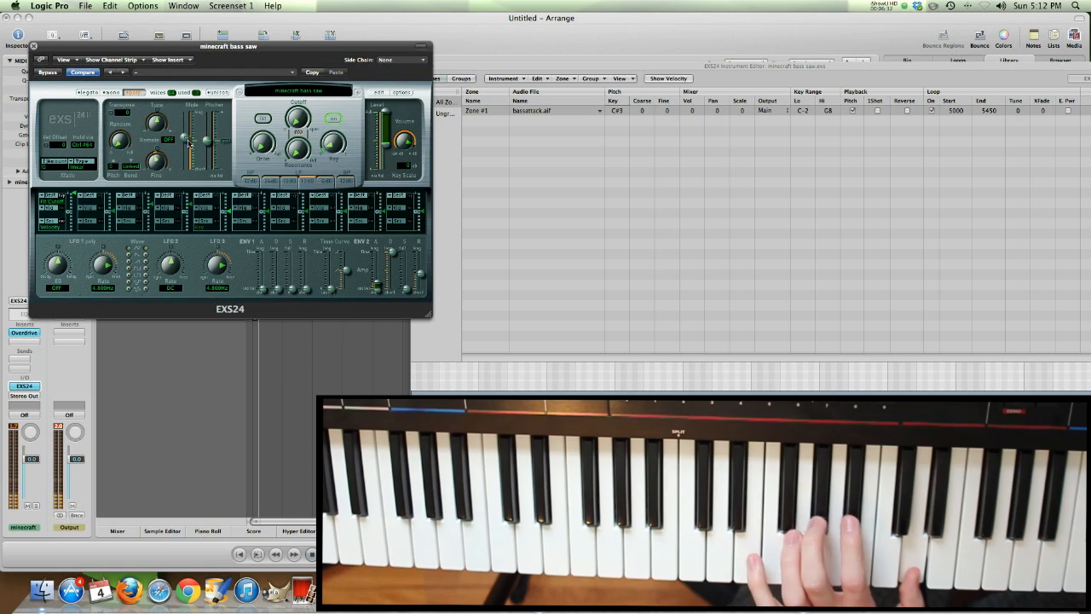
{"action": "left_click_drag", "start_coordinate": [189, 143], "coordinate": [192, 179]}
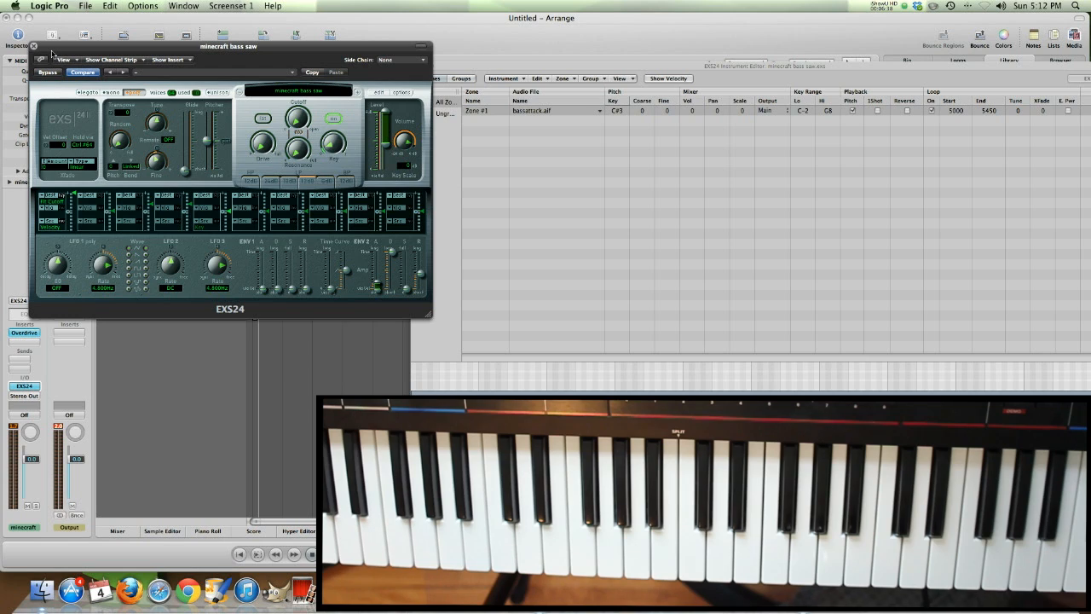
{"action": "left_click_drag", "start_coordinate": [54, 51], "coordinate": [199, 94]}
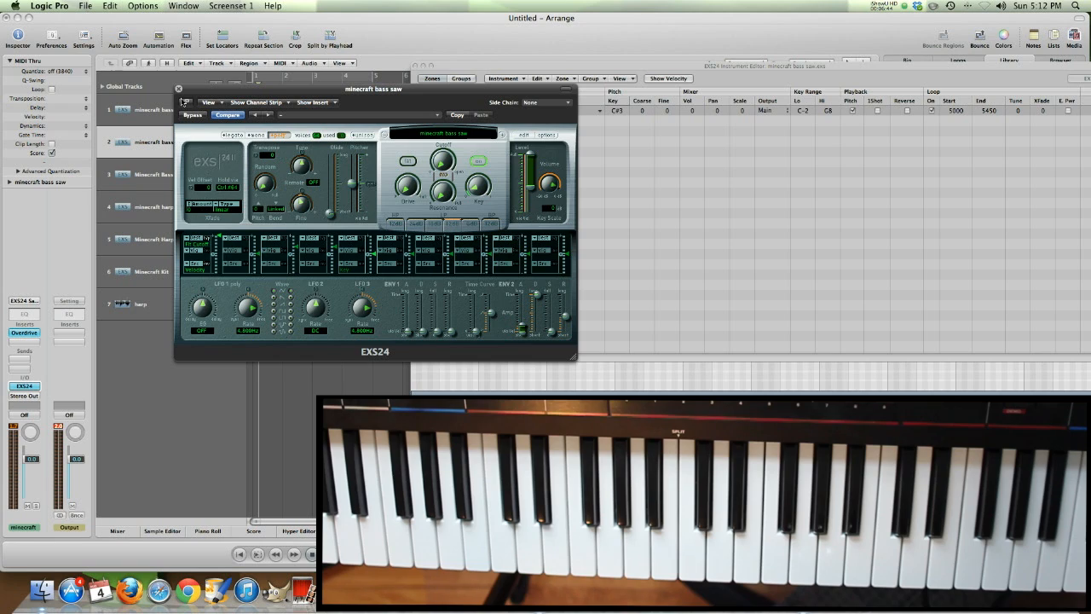
{"action": "left_click", "coordinate": [179, 90]}
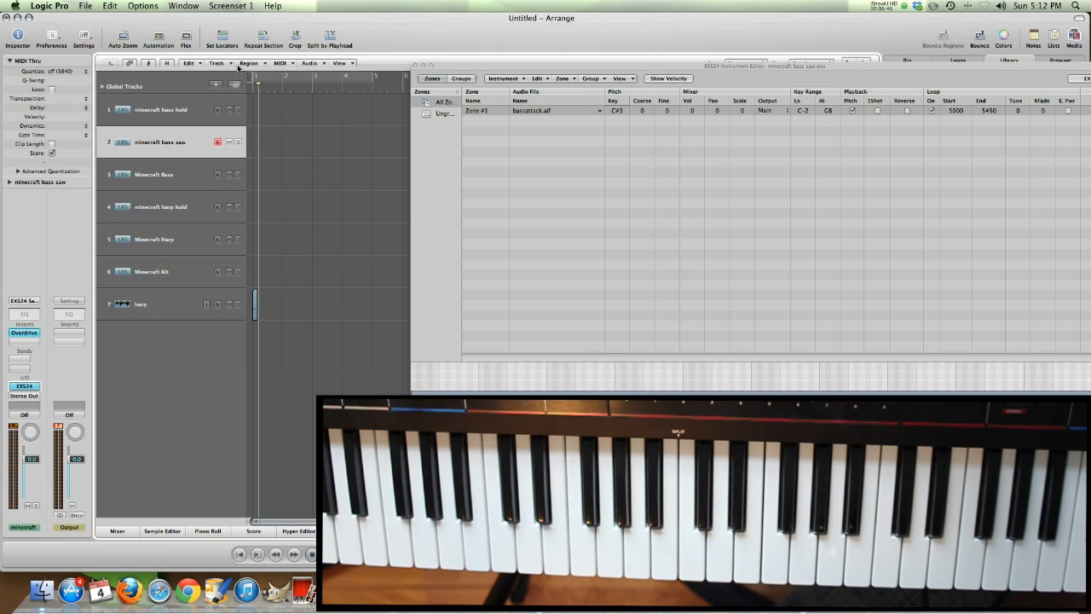
{"action": "left_click", "coordinate": [416, 66]}
- Open the Minecraft Kit track's sampler instrument in the EXS24 Instrument Editor
{"action": "left_click", "coordinate": [186, 174]}
{"action": "left_click", "coordinate": [162, 247]}
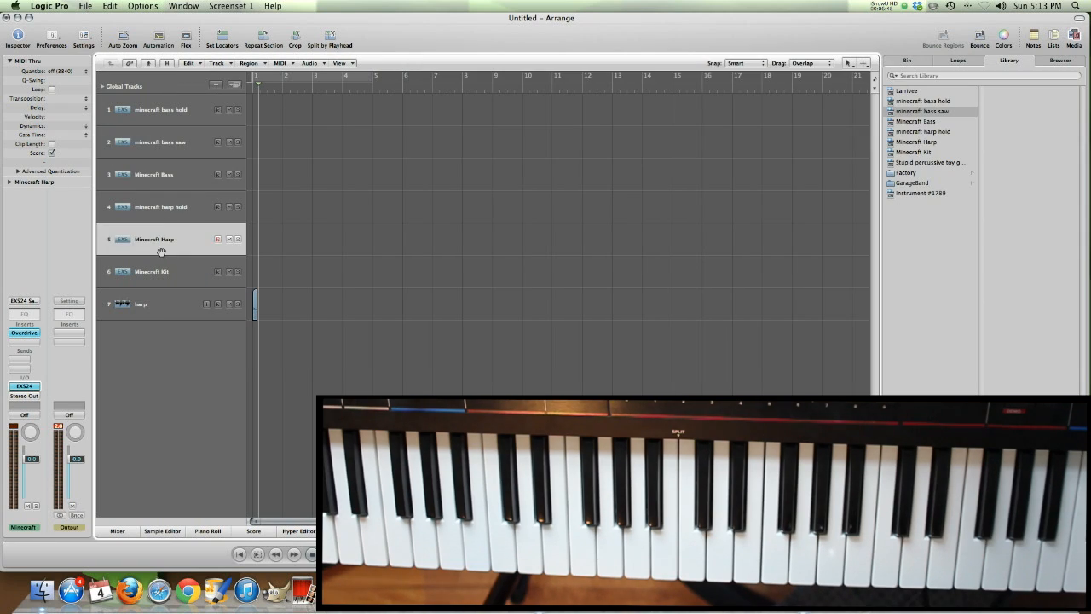
{"action": "left_click", "coordinate": [166, 271]}
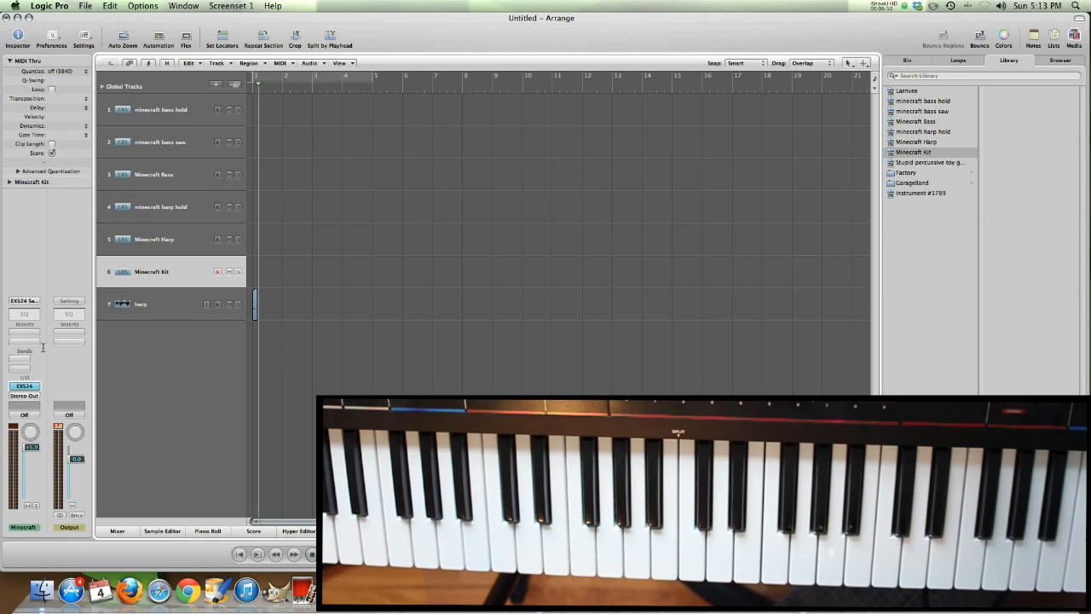
{"action": "left_click", "coordinate": [25, 386]}
{"action": "left_click", "coordinate": [377, 93]}
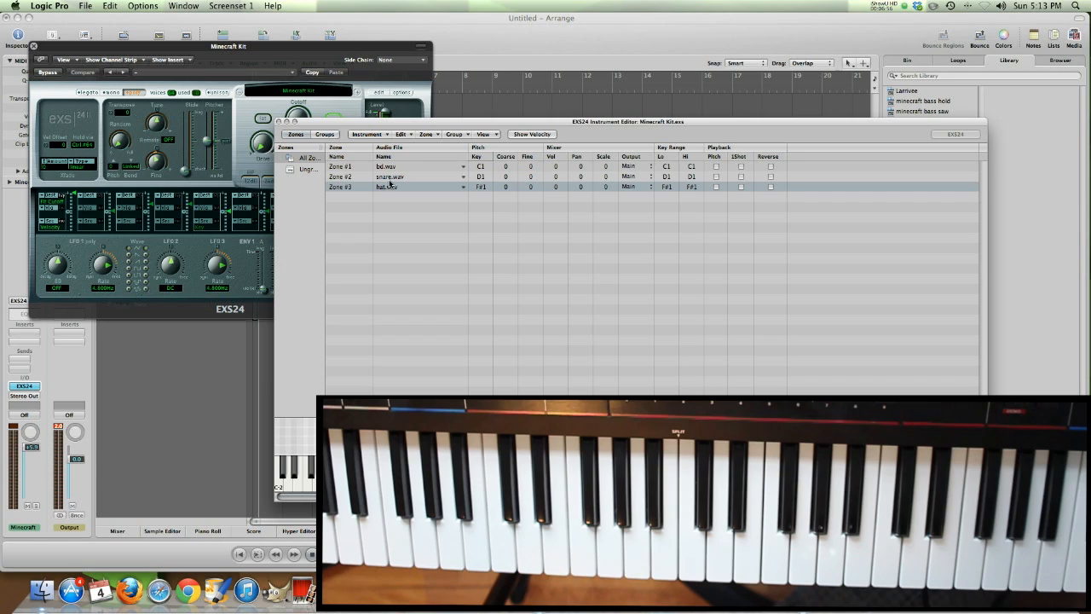
- Review the key assignments of the bd.wav, snare.wav and hat.wav zones, and close the Minecraft Kit sampler windows
{"action": "left_click", "coordinate": [390, 176]}
{"action": "left_click", "coordinate": [393, 167]}
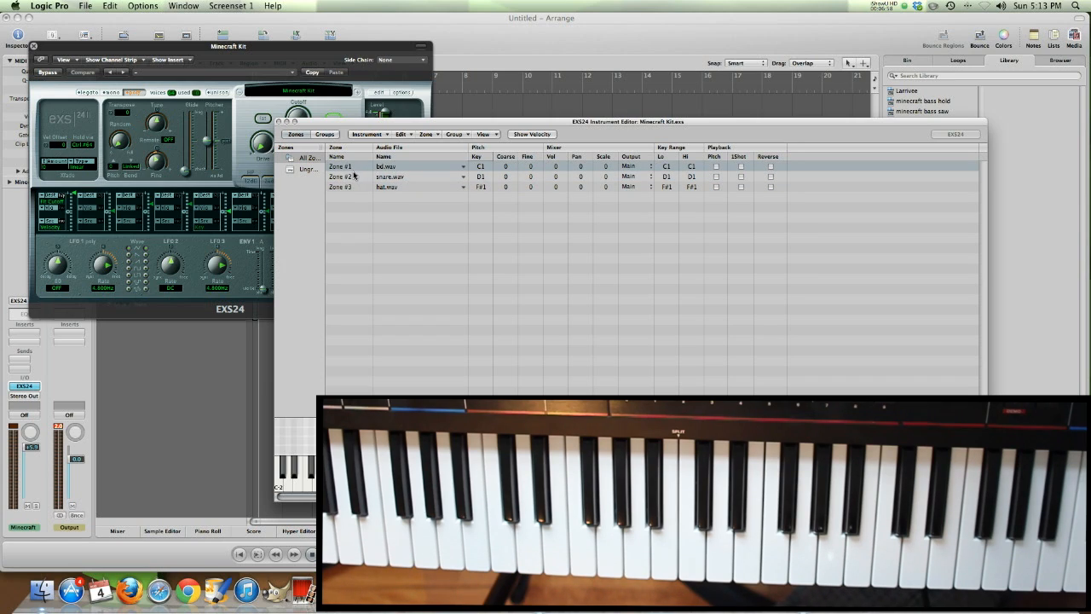
{"action": "left_click", "coordinate": [385, 177]}
{"action": "left_click", "coordinate": [381, 188]}
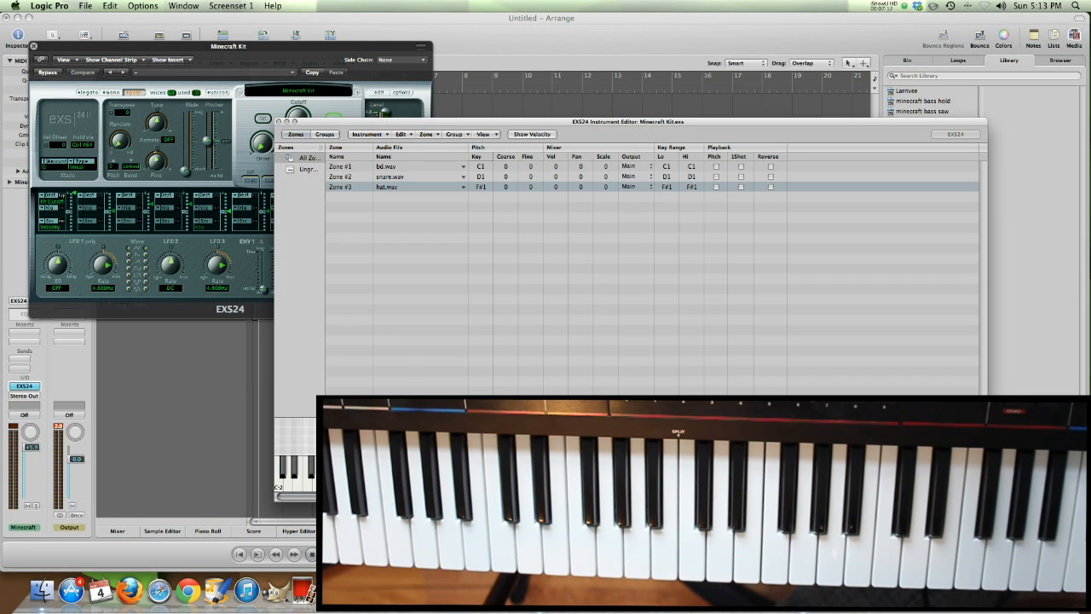
{"action": "left_click", "coordinate": [341, 167]}
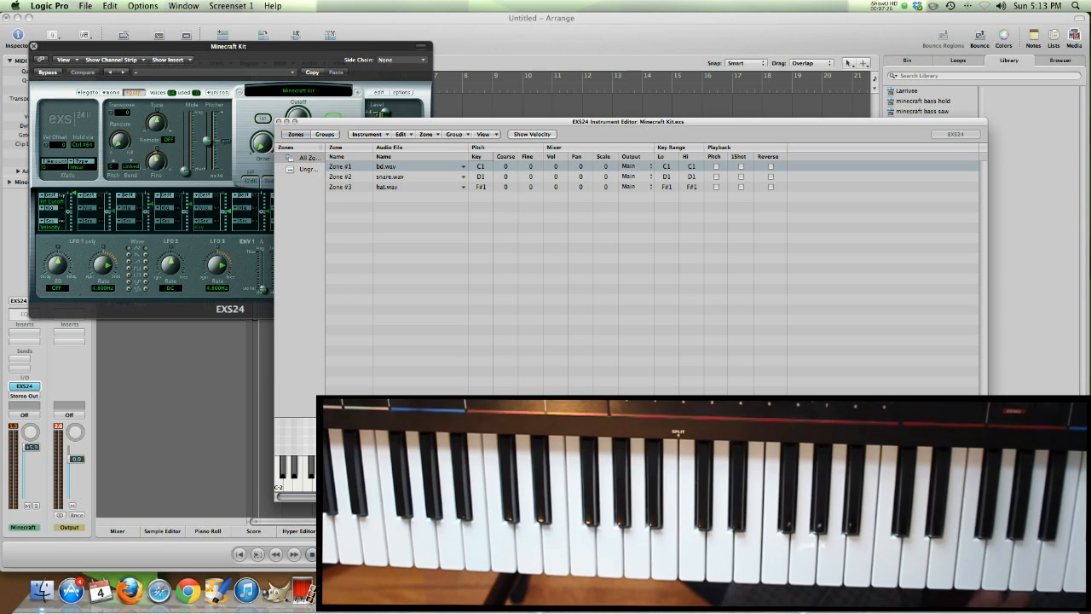
{"action": "key", "text": "Down"}
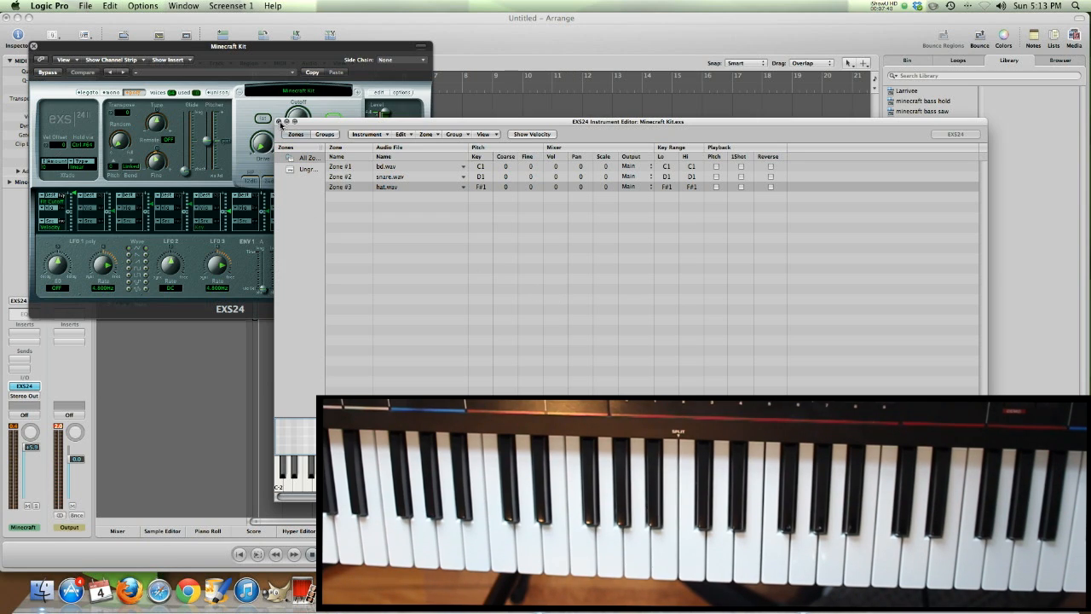
{"action": "key", "text": "super+w"}
{"action": "left_click", "coordinate": [34, 46]}
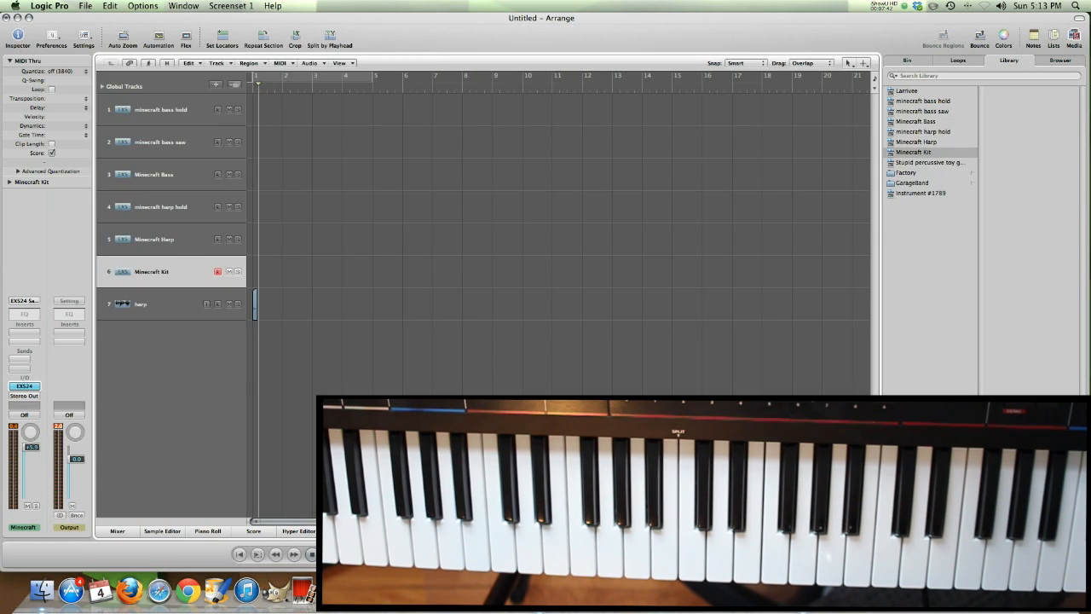
- Delete the harp audio track from the arrangement
{"action": "key", "text": "space"}
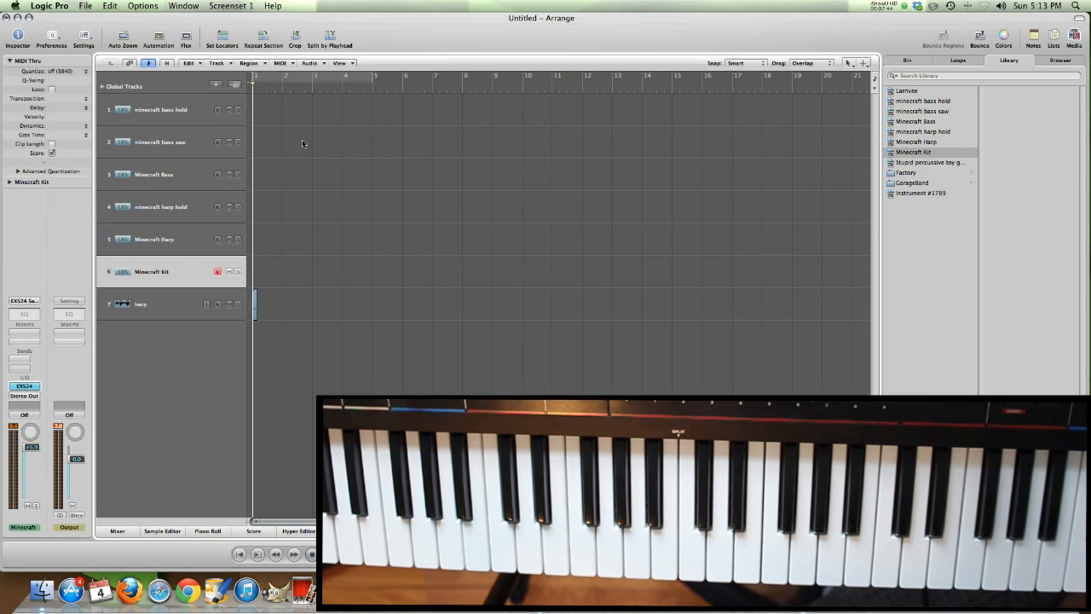
{"action": "left_click", "coordinate": [138, 304]}
{"action": "key", "text": "super+BackSpace"}
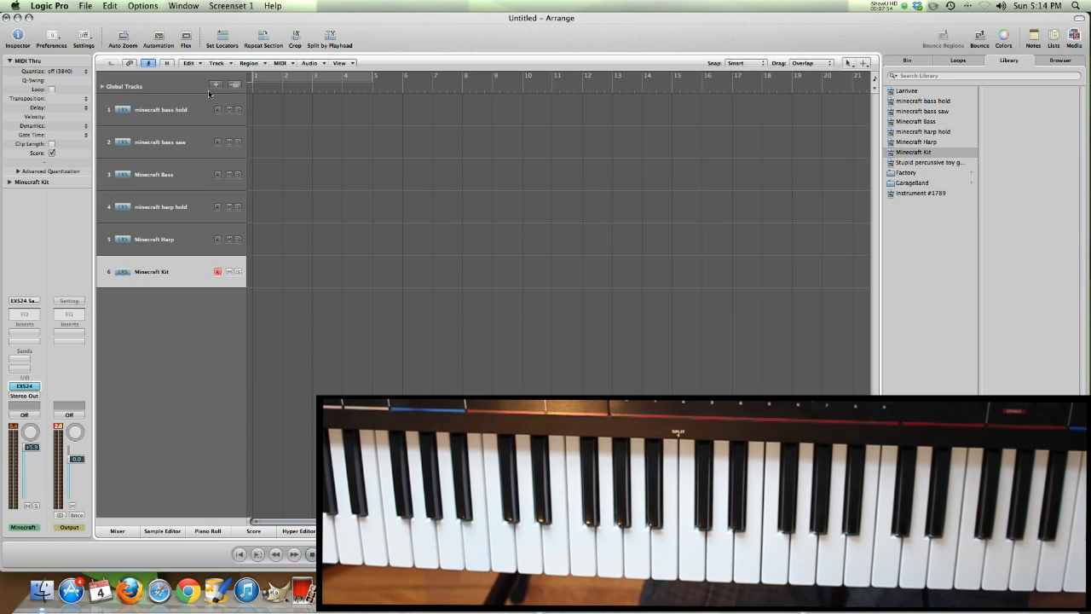
- Record a drum pattern on the Minecraft Kit track from bar 1 to just past bar 3
{"action": "key", "text": "r"}
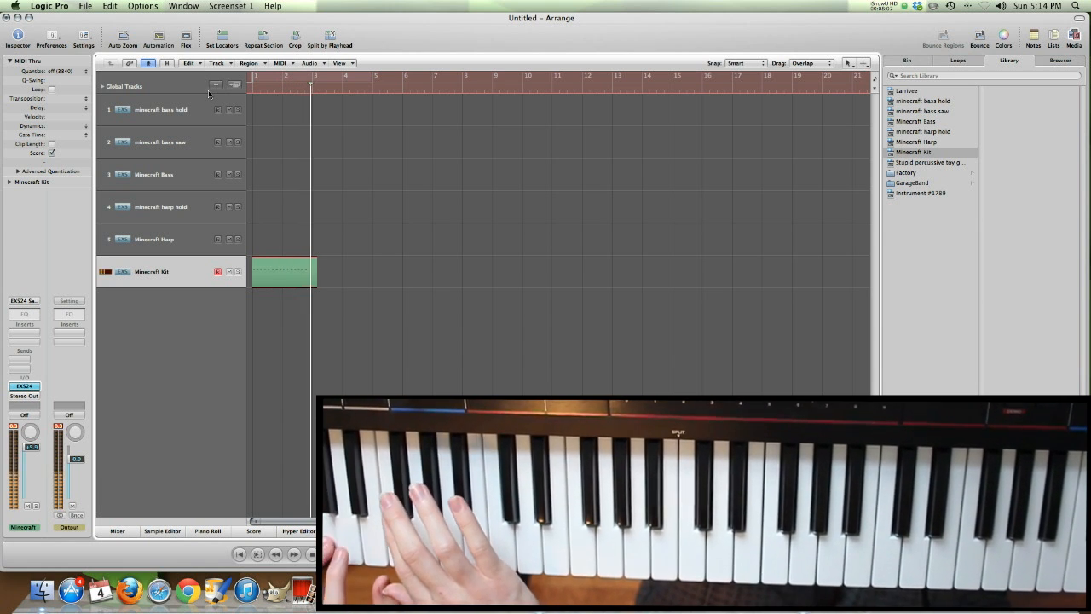
{"action": "key", "text": "space"}
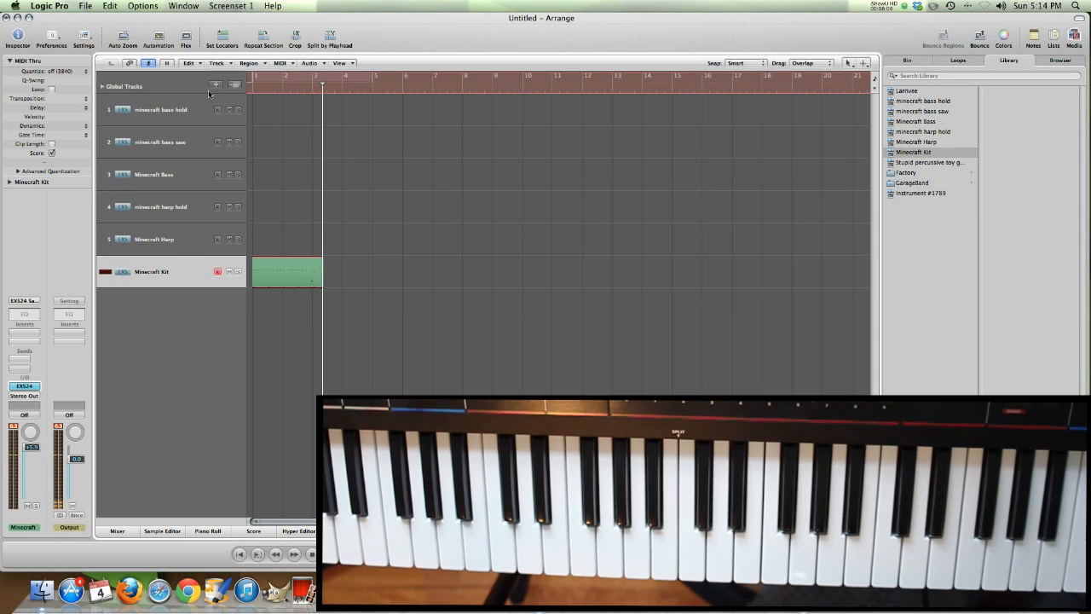
{"action": "key", "text": "n"}
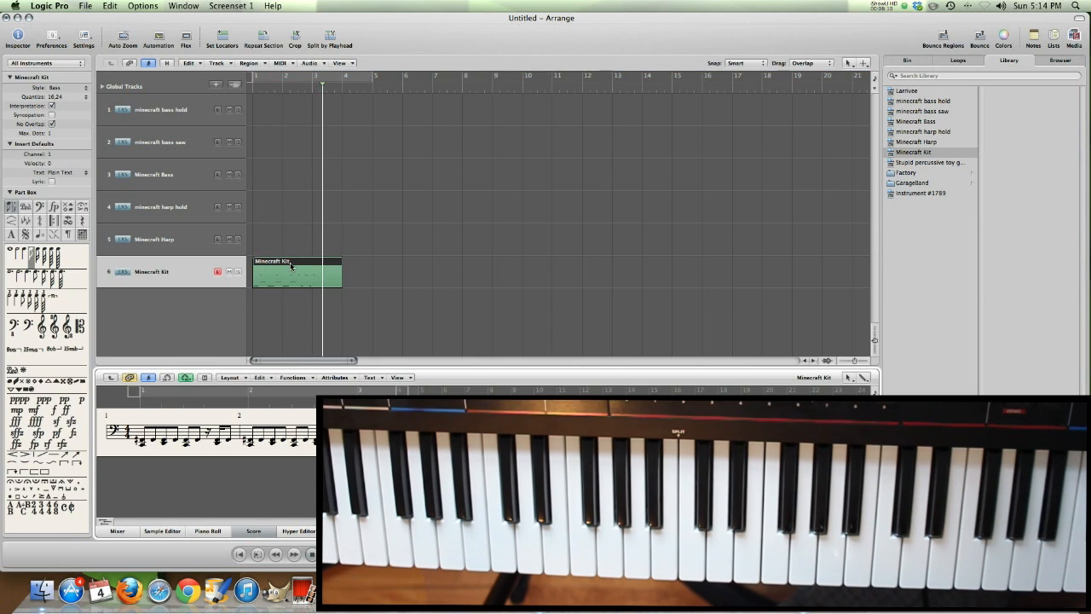
{"action": "key", "text": "x"}
{"action": "key", "text": "x"}
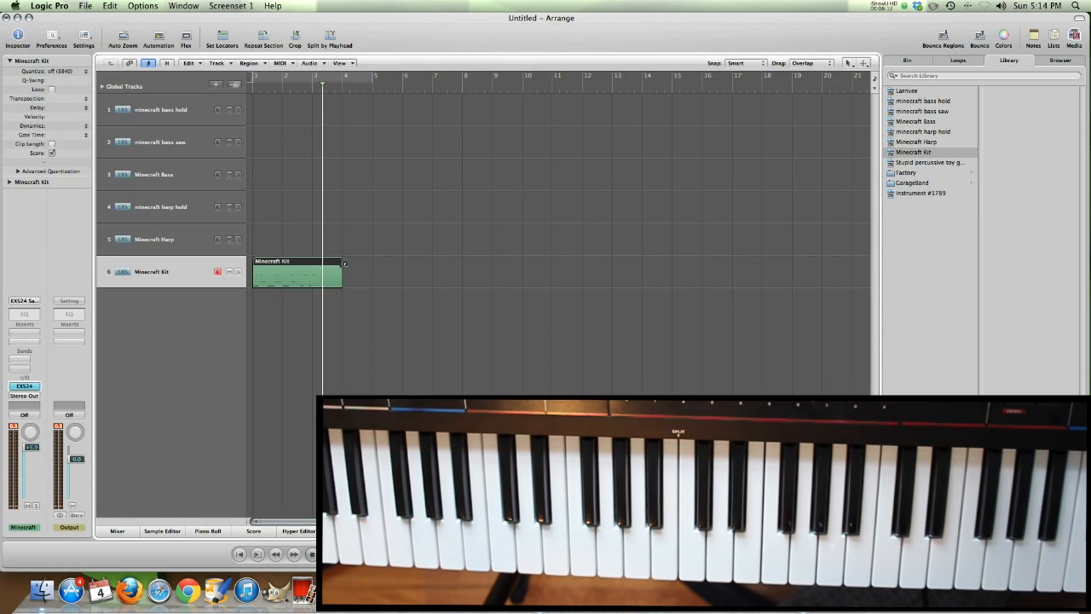
- Open the Minecraft Kit region in the Piano Roll, select all its notes, and quantize the region to 1/16-Note
{"action": "left_click", "coordinate": [310, 90]}
{"action": "key", "text": "p"}
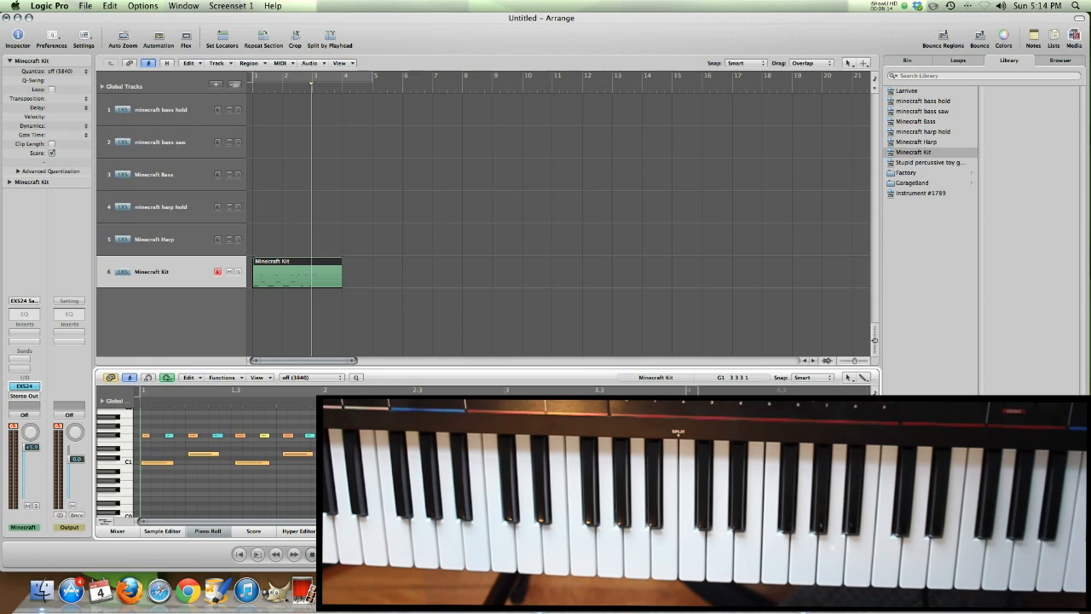
{"action": "key", "text": "super+a"}
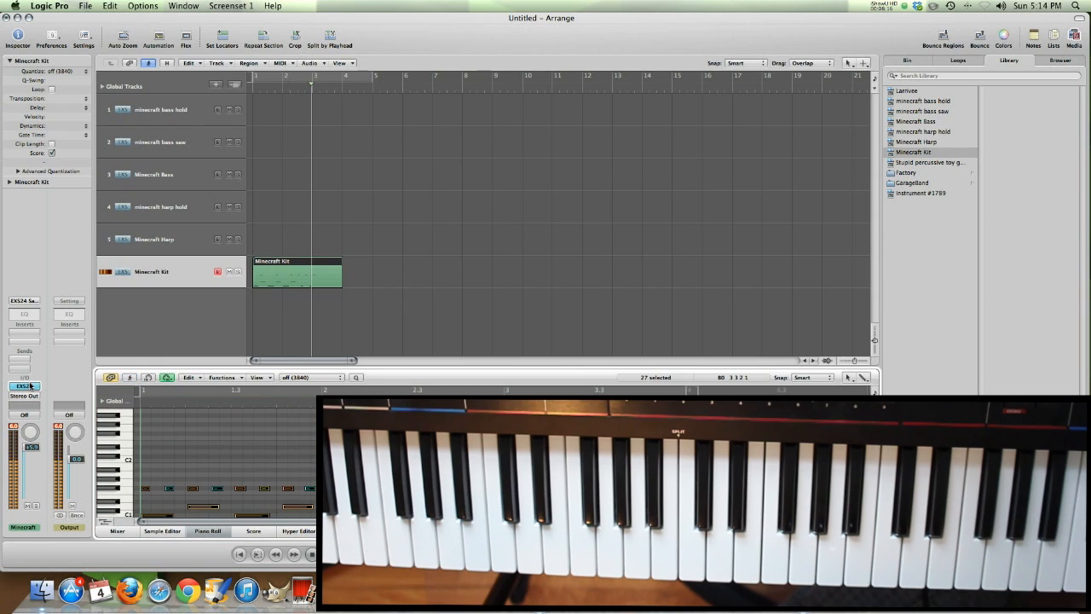
{"action": "left_click", "coordinate": [56, 73]}
{"action": "left_click", "coordinate": [328, 347]}
- Trim the Minecraft Kit region to end at bar 3 and cycle playback between bars 1 and 3
{"action": "left_click", "coordinate": [359, 282]}
{"action": "left_click_drag", "start_coordinate": [339, 282], "coordinate": [312, 282]}
{"action": "left_click", "coordinate": [330, 76]}
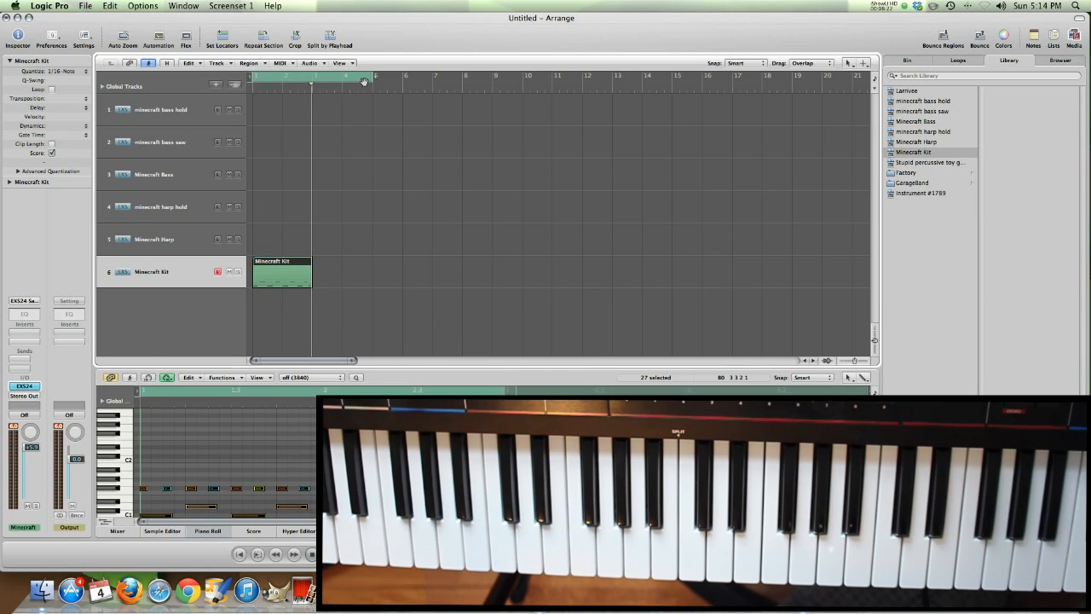
{"action": "left_click_drag", "start_coordinate": [371, 75], "coordinate": [312, 77]}
- Record a bass line on the minecraft bass hold track over the two-bar cycle, starting from bar 1
{"action": "left_click", "coordinate": [157, 175]}
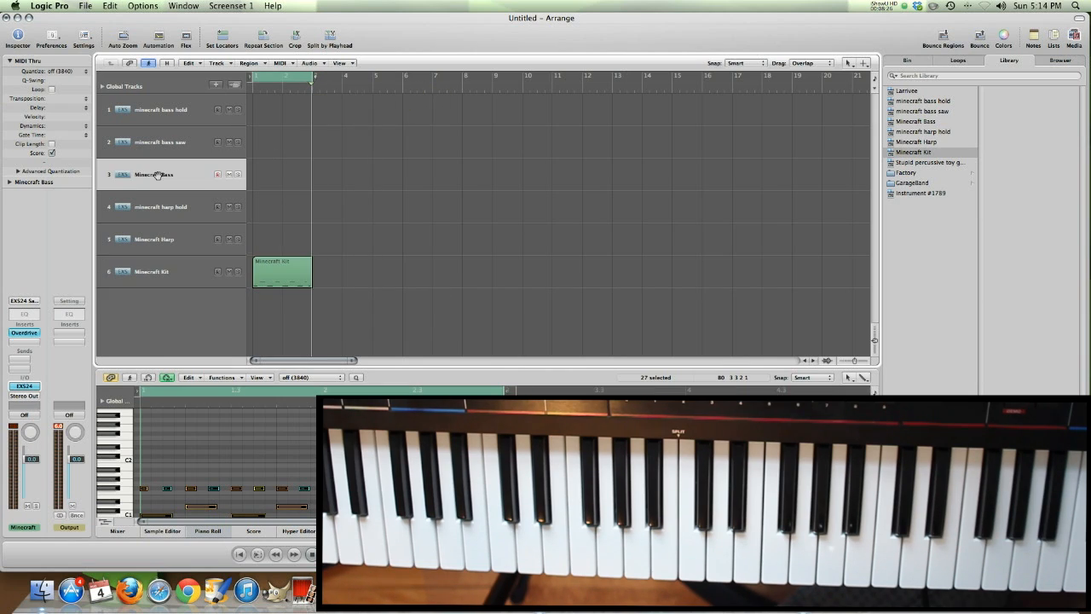
{"action": "left_click", "coordinate": [173, 111]}
{"action": "key", "text": "Return"}
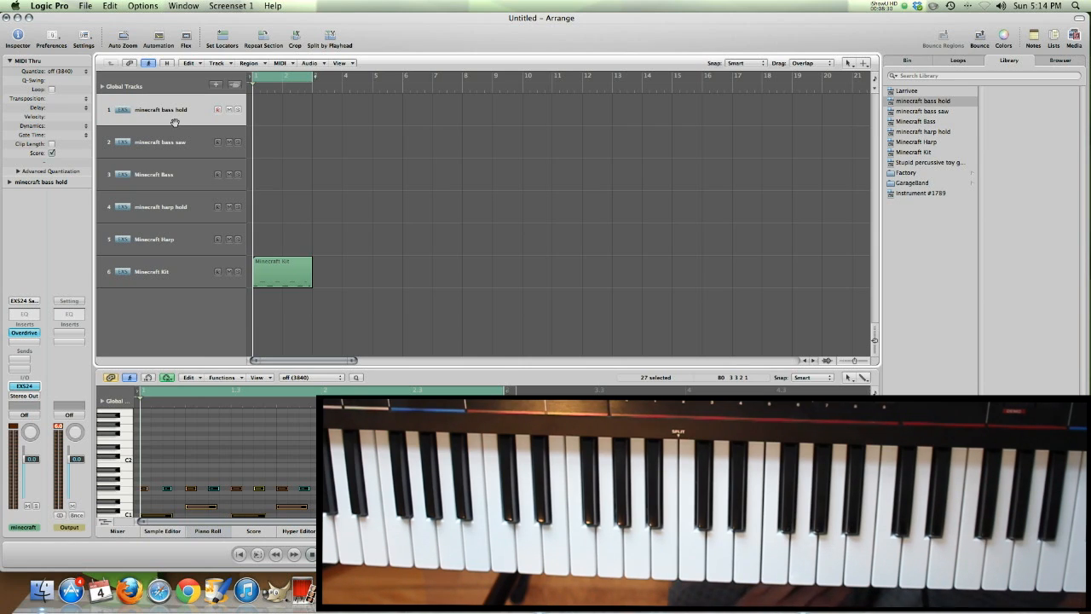
{"action": "key", "text": "r"}
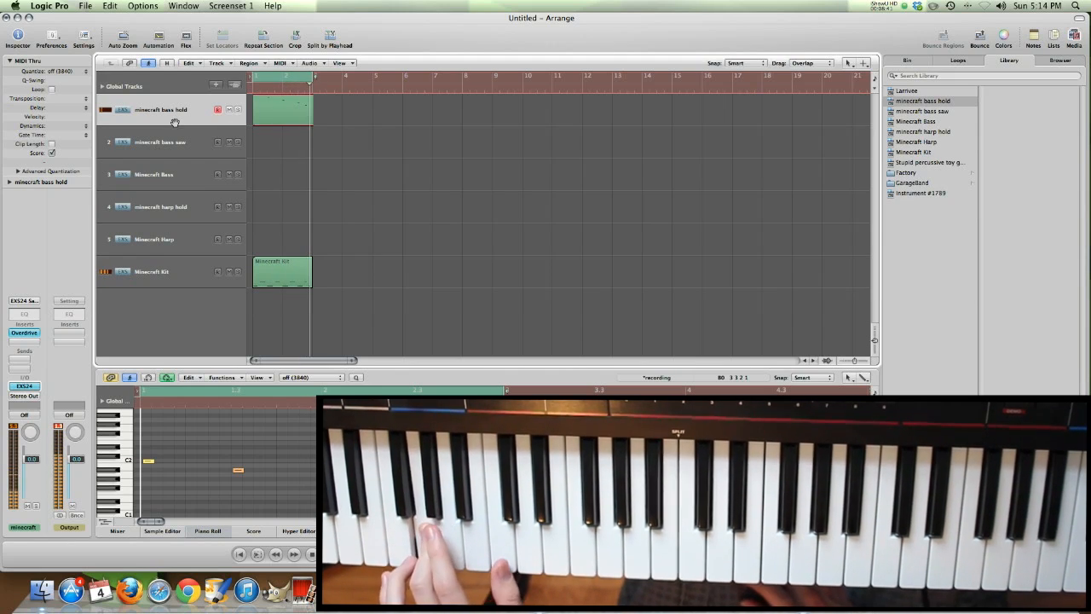
{"action": "key", "text": "space"}
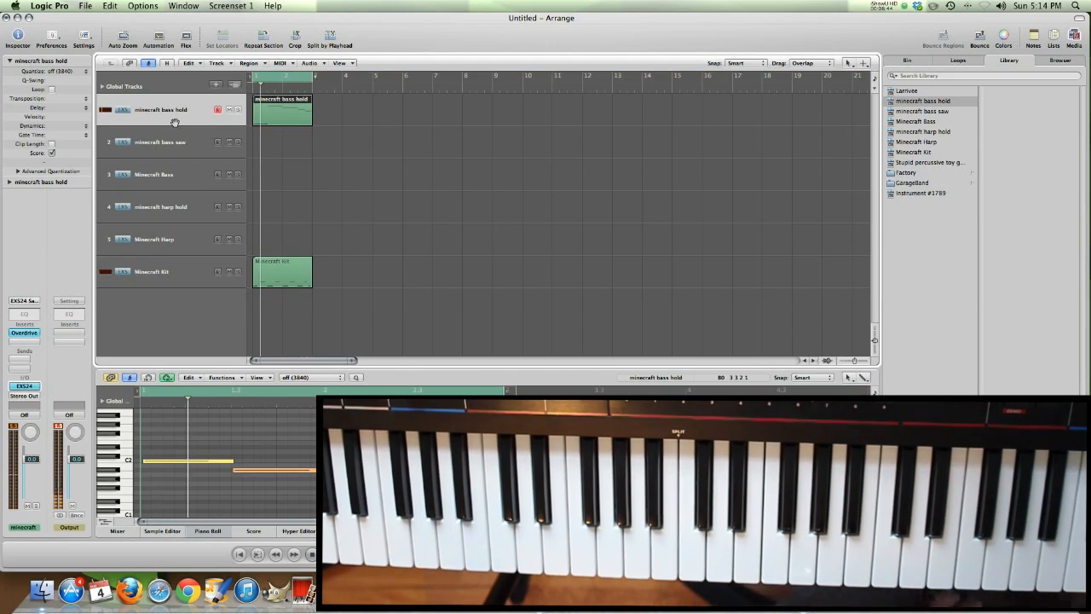
- Record harp chords on the minecraft harp hold track over the two-bar cycle, and play the loop from bar 1
{"action": "left_click", "coordinate": [171, 218]}
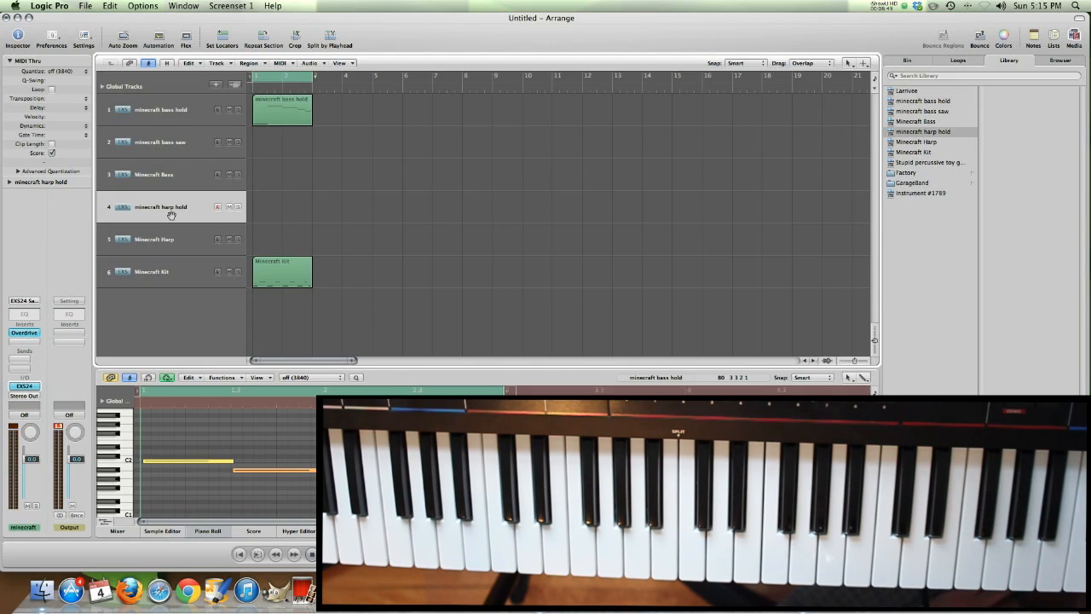
{"action": "key", "text": "r"}
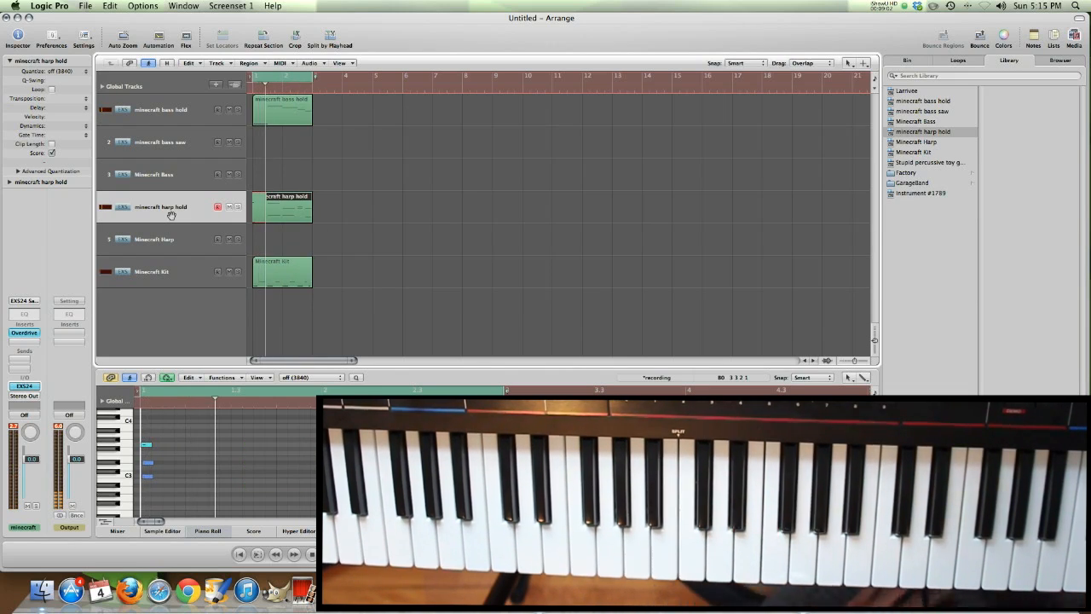
{"action": "key", "text": "space"}
{"action": "key", "text": "Return"}
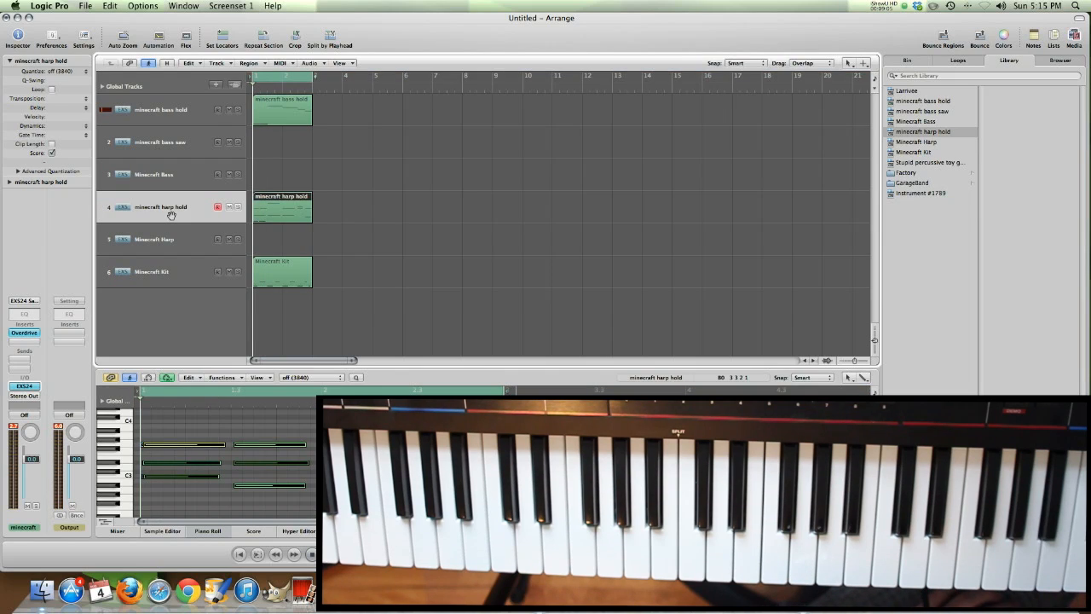
{"action": "key", "text": "space"}
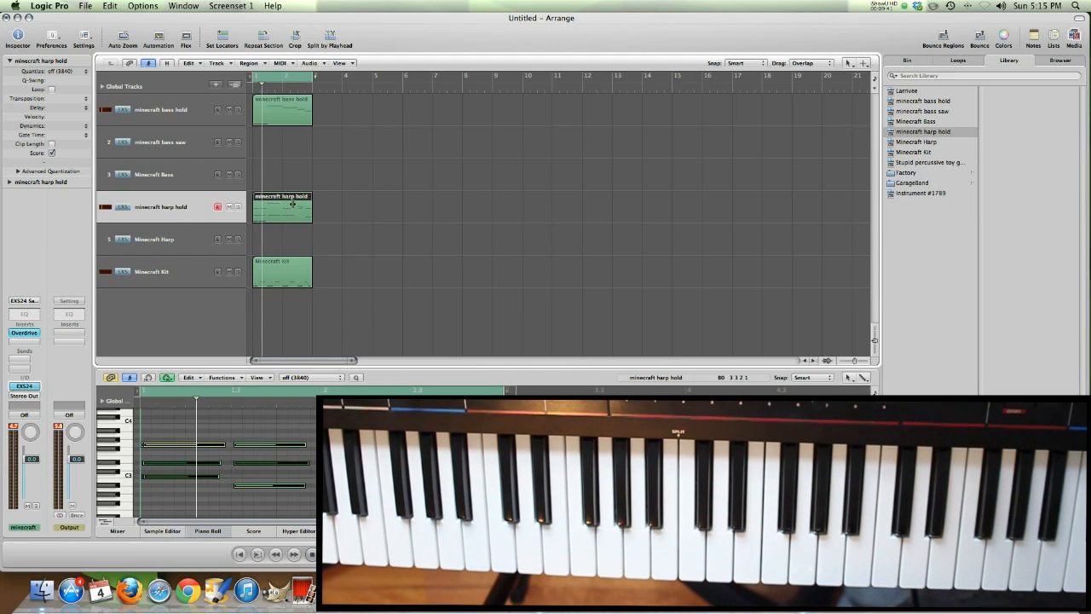
- Delete all the recorded bass, harp and drum regions from the arrangement
{"action": "key", "text": "super+a"}
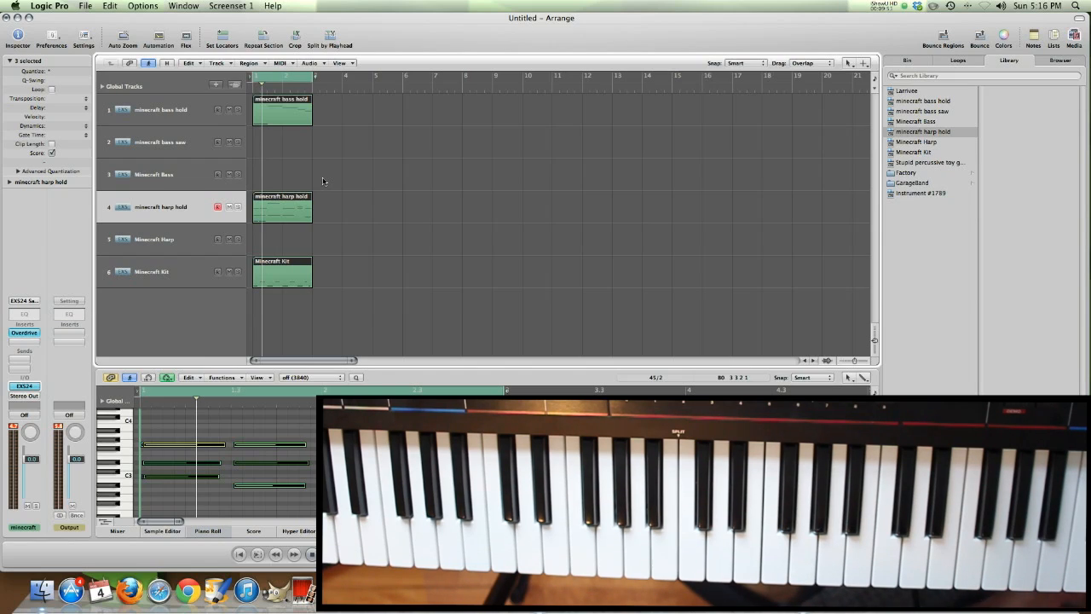
{"action": "key", "text": "Delete"}
- Open the recent project minecraft rap, closing the Untitled project without saving it or the changed EXS instrument
{"action": "left_click", "coordinate": [87, 6]}
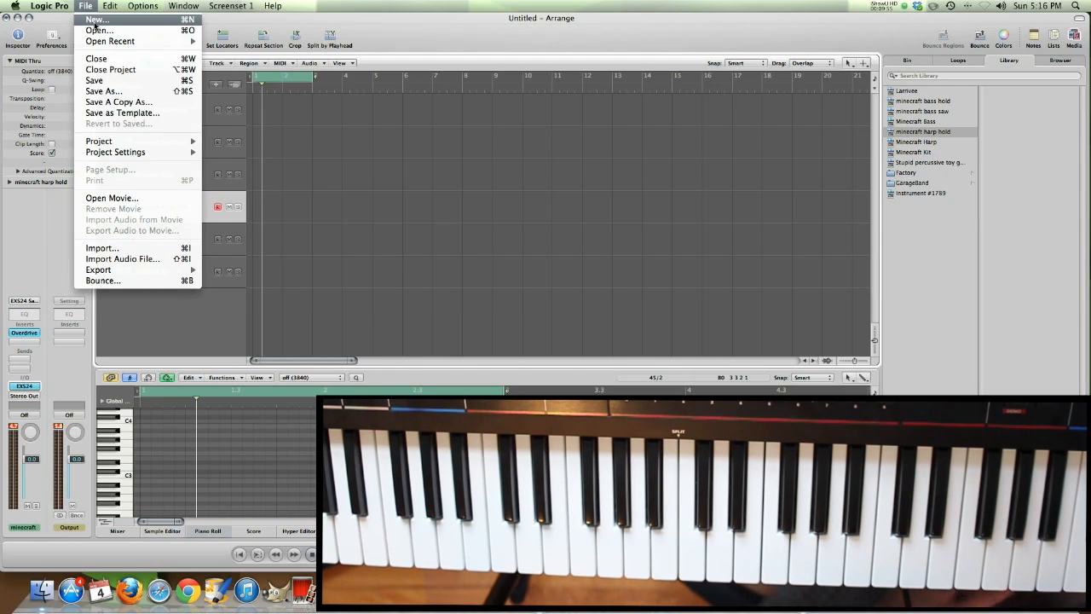
{"action": "mouse_move", "coordinate": [128, 41]}
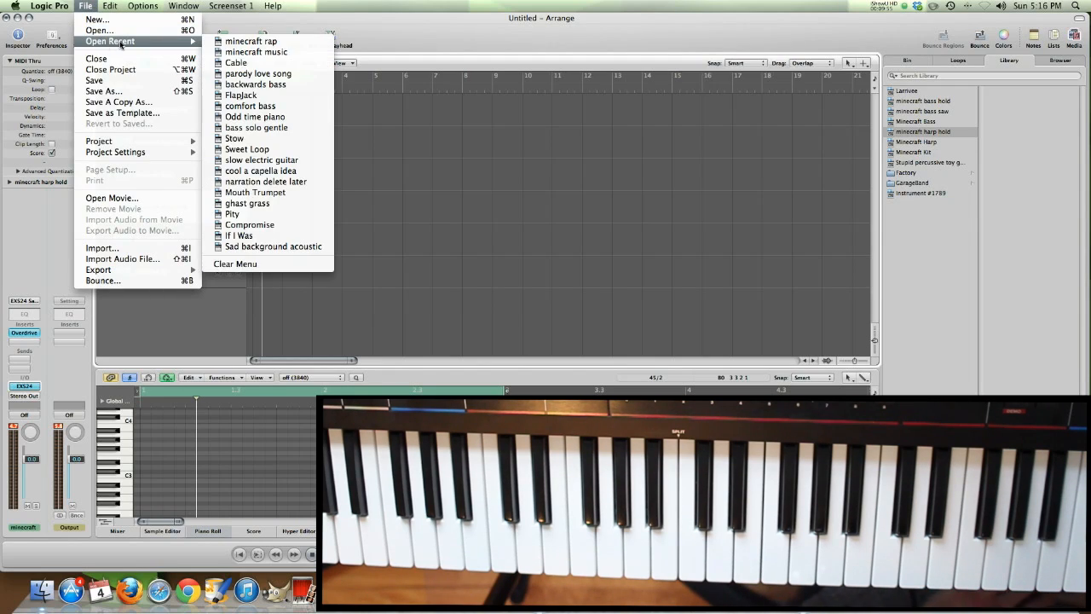
{"action": "left_click", "coordinate": [249, 43]}
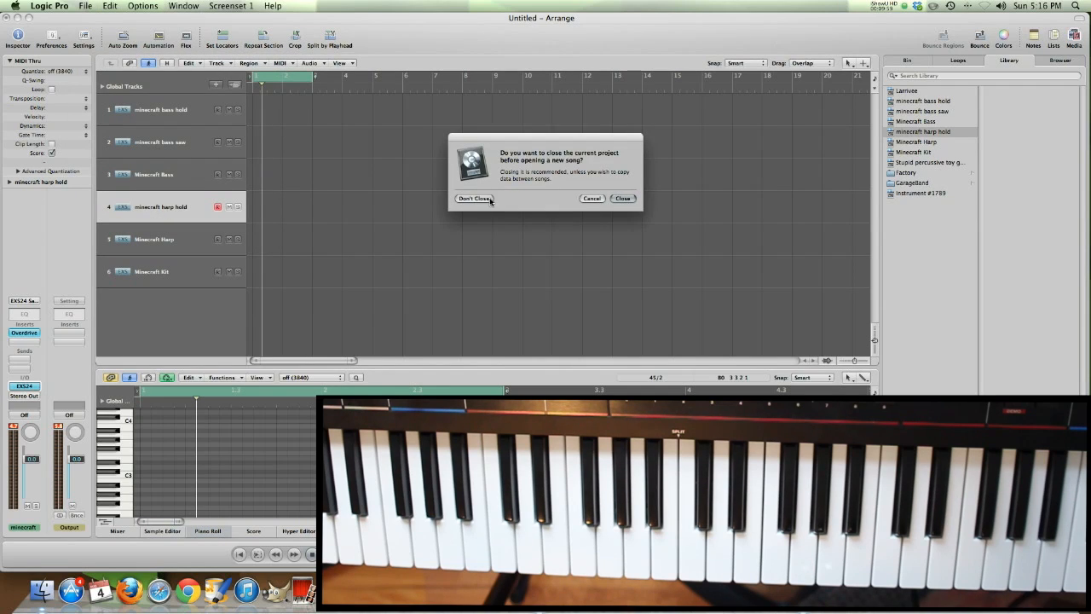
{"action": "left_click", "coordinate": [623, 198]}
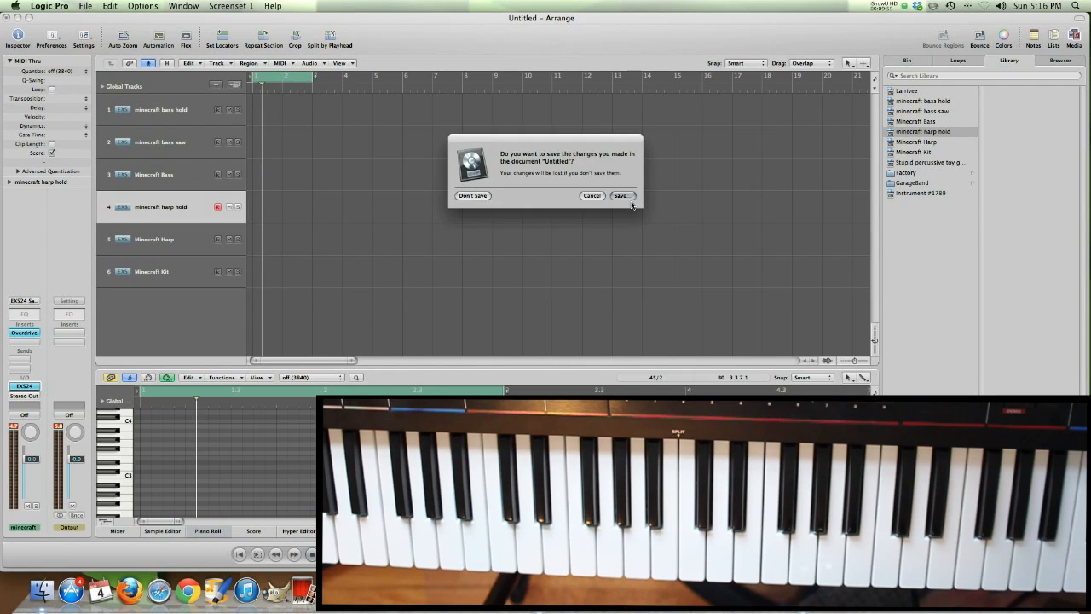
{"action": "left_click", "coordinate": [487, 196]}
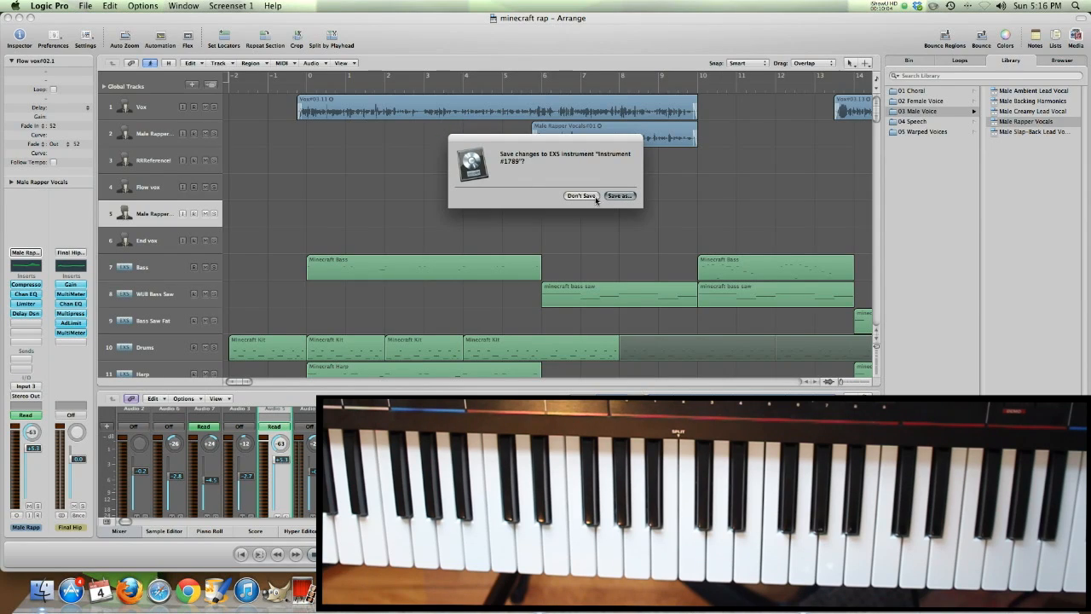
{"action": "left_click", "coordinate": [581, 196]}
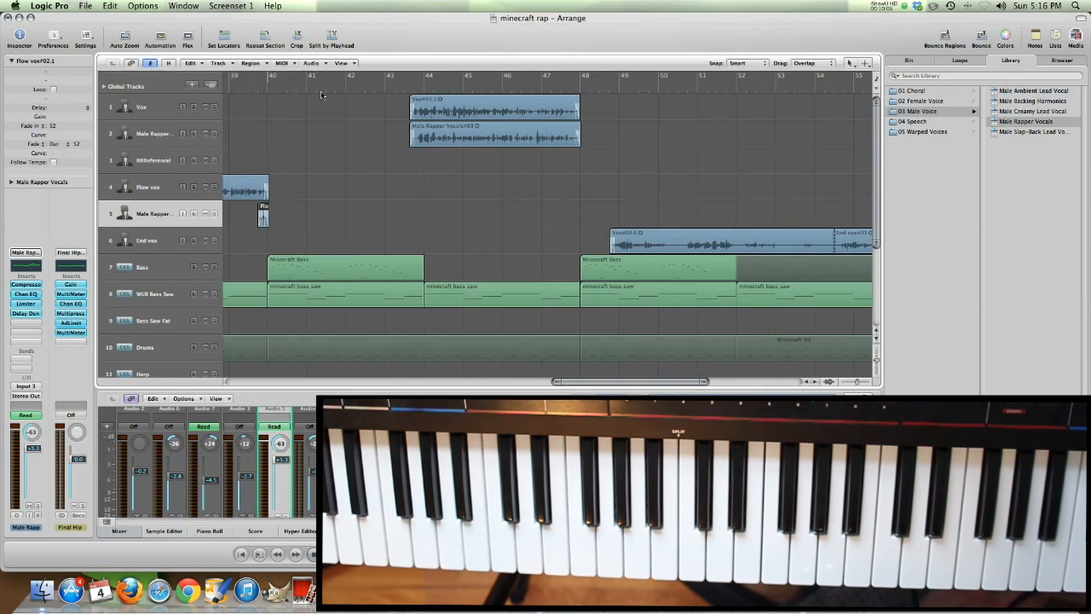
- Examine the minecraft rap arrangement, including the vocal, bass, drum and harp tracks across the song
{"action": "scroll", "coordinate": [321, 95], "scroll_direction": "left", "scroll_amount": 15}
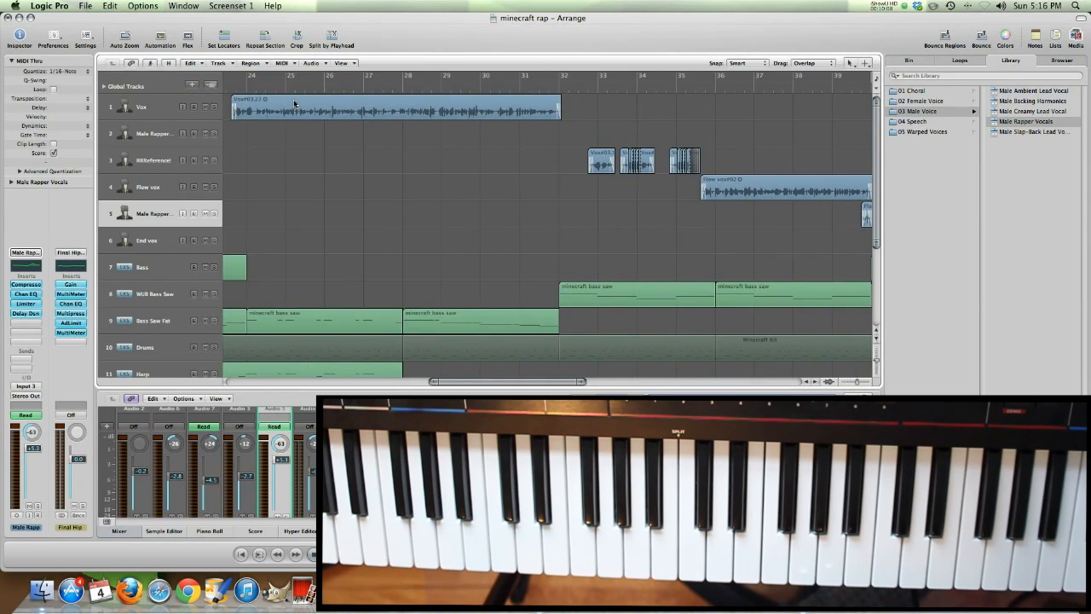
{"action": "scroll", "coordinate": [294, 96], "scroll_direction": "left", "scroll_amount": 20}
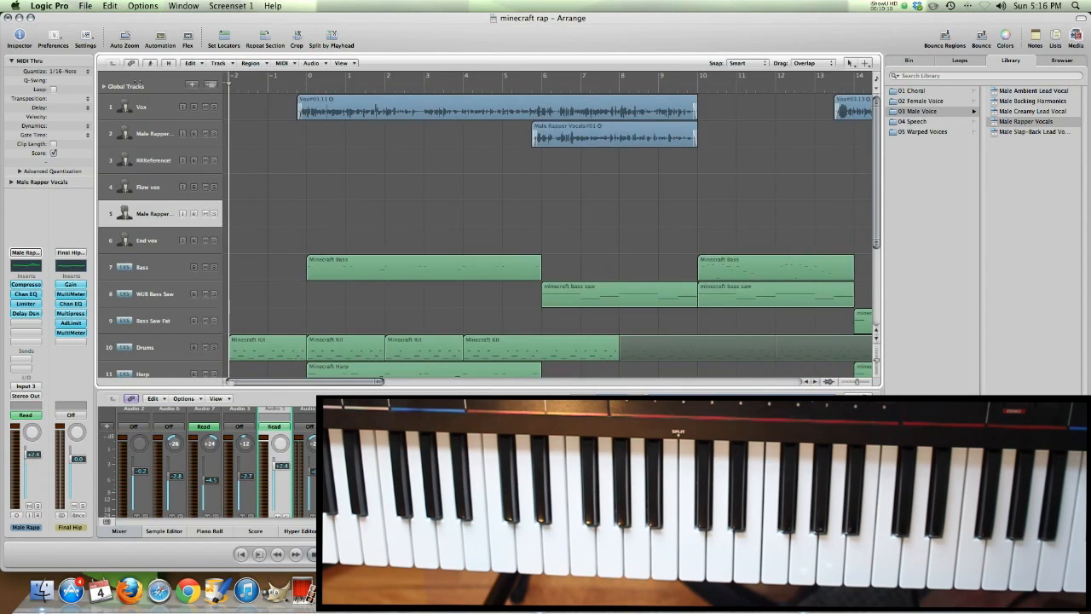
{"action": "scroll", "coordinate": [419, 213], "scroll_direction": "down", "scroll_amount": 5}
{"action": "scroll", "coordinate": [416, 210], "scroll_direction": "up", "scroll_amount": 5}
{"action": "scroll", "coordinate": [416, 213], "scroll_direction": "down", "scroll_amount": 5}
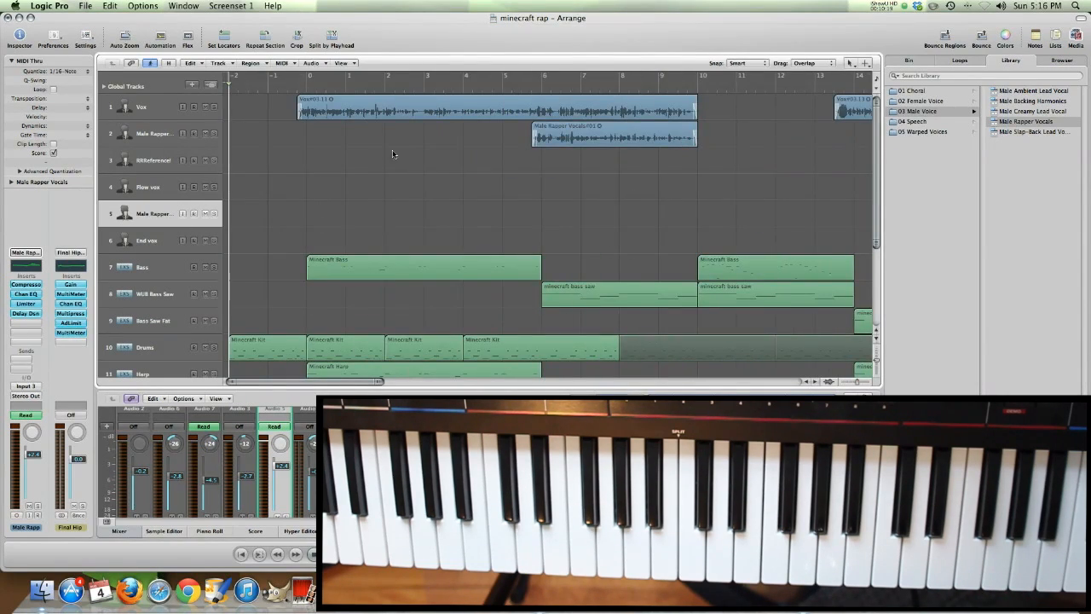
{"action": "scroll", "coordinate": [375, 164], "scroll_direction": "down", "scroll_amount": 5}
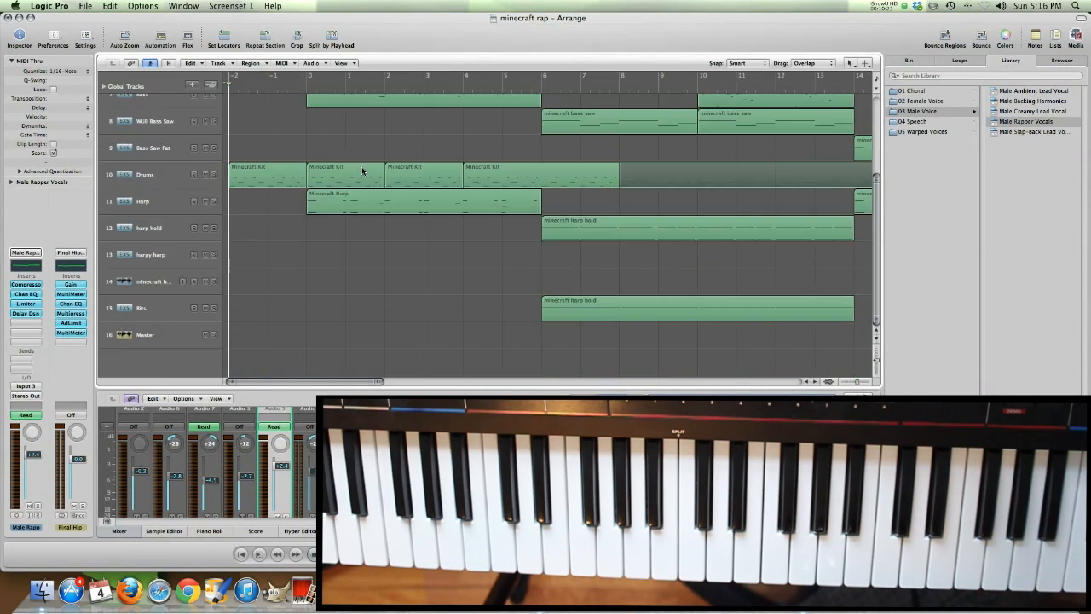
{"action": "scroll", "coordinate": [338, 180], "scroll_direction": "up", "scroll_amount": 3}
{"action": "scroll", "coordinate": [337, 180], "scroll_direction": "down", "scroll_amount": 2}
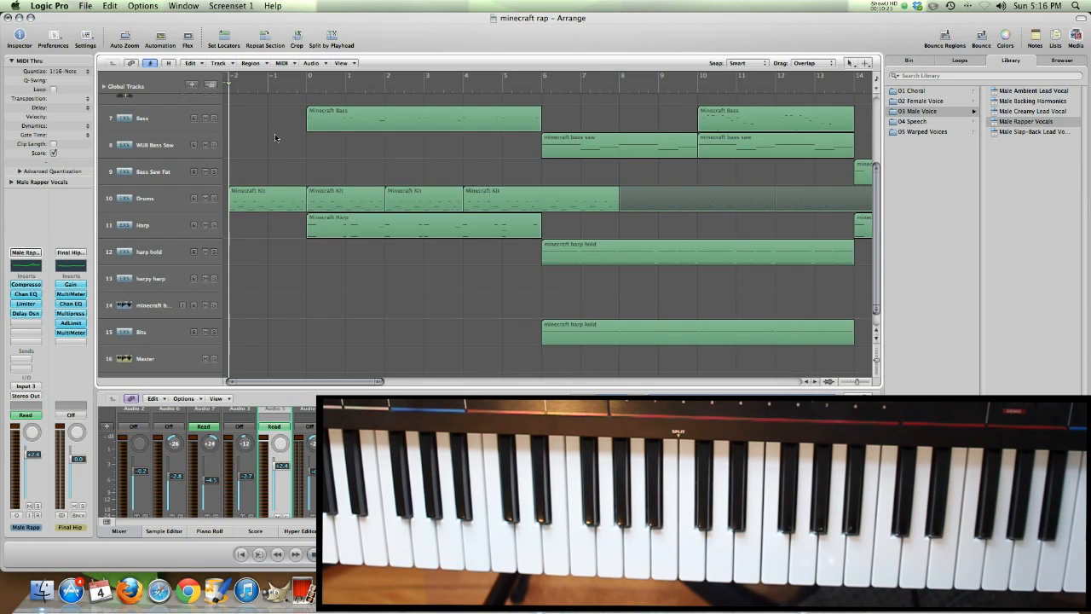
{"action": "scroll", "coordinate": [441, 271], "scroll_direction": "right", "scroll_amount": 4}
{"action": "scroll", "coordinate": [441, 270], "scroll_direction": "left", "scroll_amount": 4}
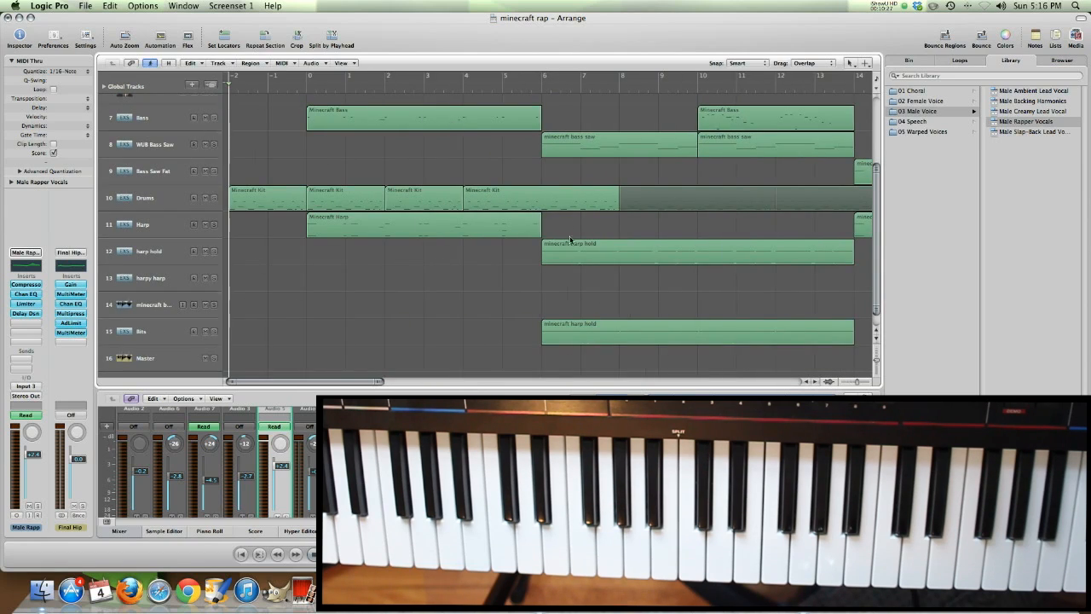
{"action": "scroll", "coordinate": [402, 164], "scroll_direction": "right", "scroll_amount": 15}
{"action": "scroll", "coordinate": [402, 164], "scroll_direction": "left", "scroll_amount": 15}
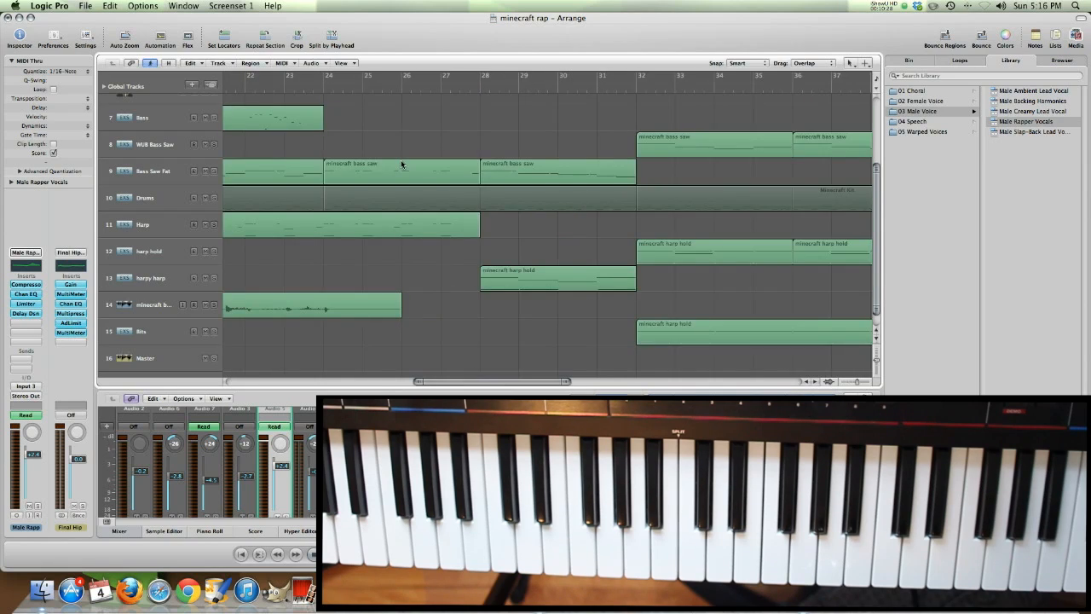
- Play the drum intro from the start, and select the regions on the Bass and Harp tracks for inspection
{"action": "key", "text": "space"}
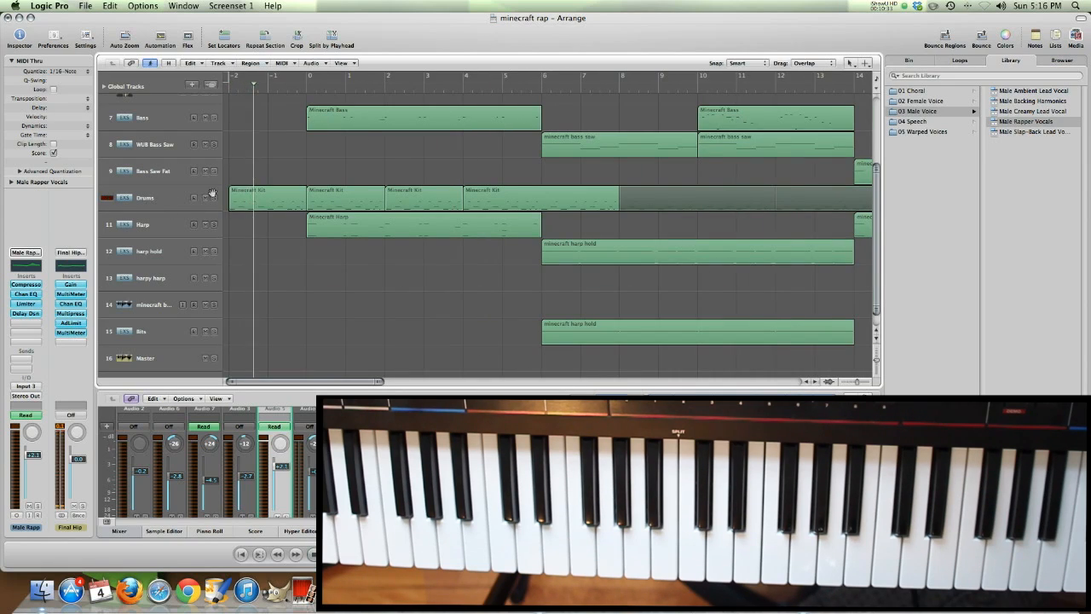
{"action": "left_click", "coordinate": [312, 115]}
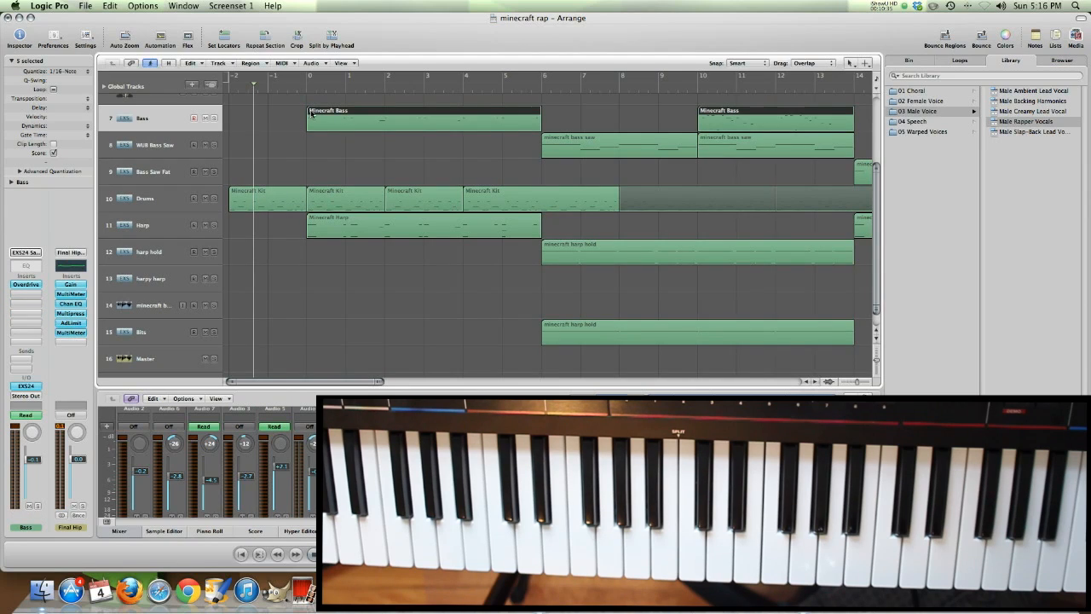
{"action": "left_click", "coordinate": [345, 220]}
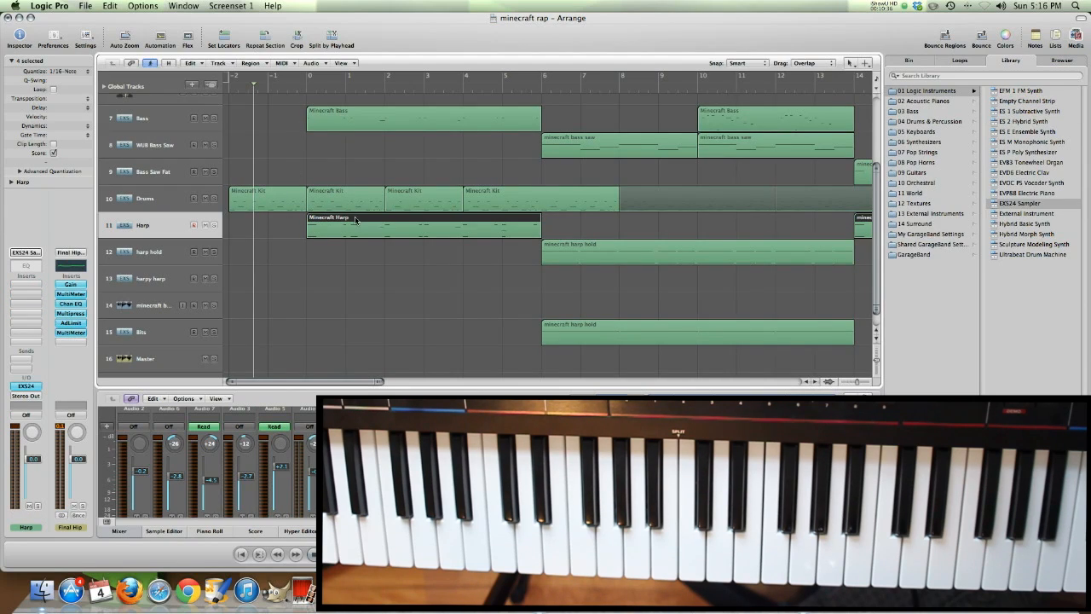
- Solo the WUB Bass Saw track and play it from just before bar 6
{"action": "scroll", "coordinate": [367, 185], "scroll_direction": "right", "scroll_amount": 7}
{"action": "left_click", "coordinate": [285, 89]}
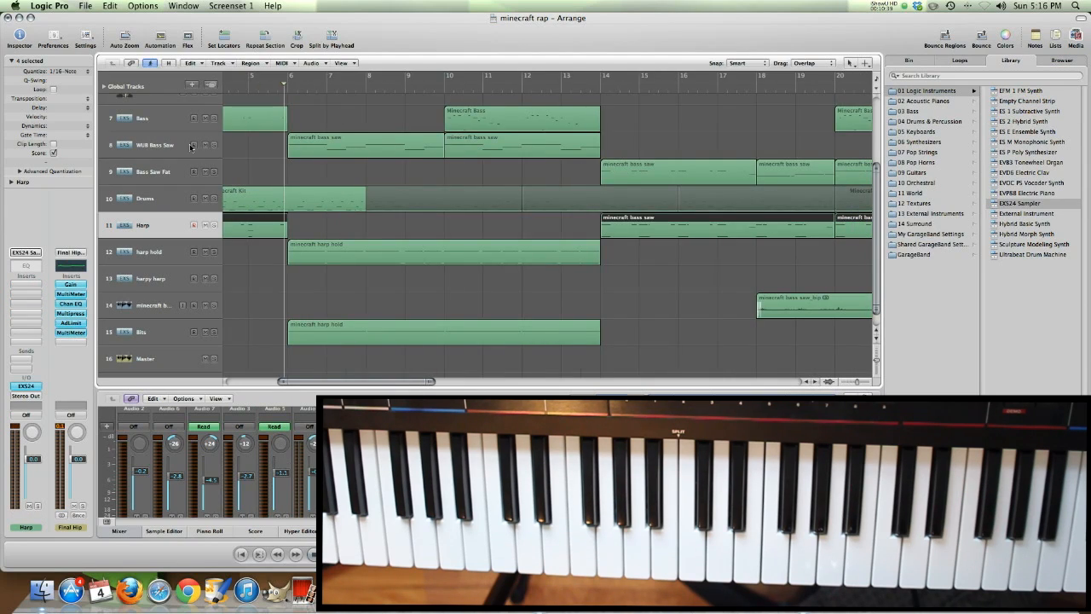
{"action": "left_click", "coordinate": [214, 144]}
{"action": "key", "text": "space"}
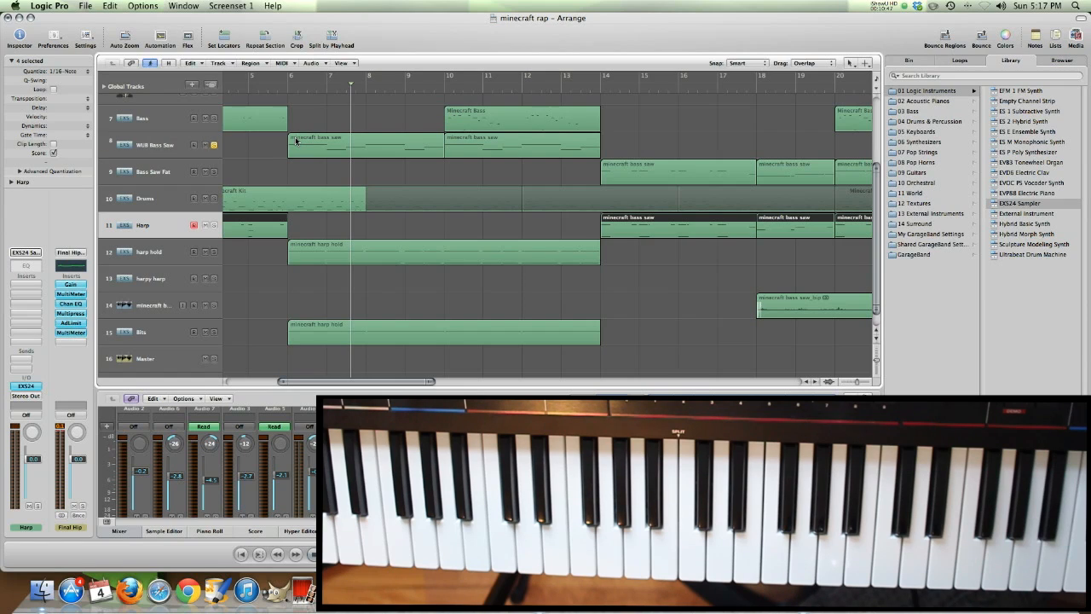
- Show track automation and examine the Filter Cutoff curve on the WUB Bass Saw track
{"action": "key", "text": "a"}
{"action": "left_click", "coordinate": [354, 170]}
{"action": "scroll", "coordinate": [354, 174], "scroll_direction": "up", "scroll_amount": 3}
{"action": "key", "text": "super+z"}
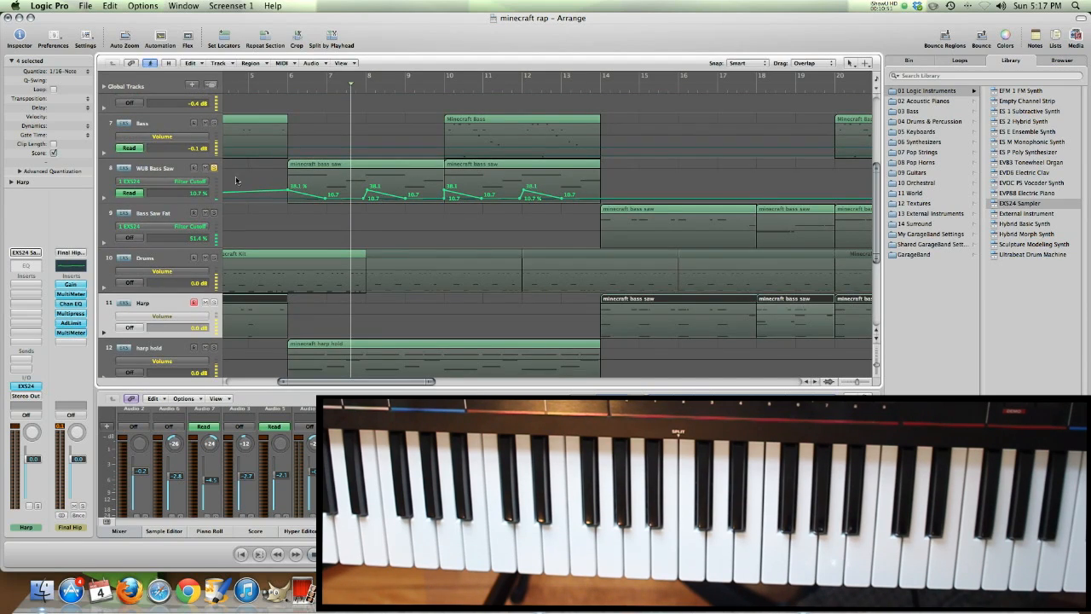
- Inspect the EXS24 sampler settings of the Harp and WUB Bass Saw tracks, and hide the track automation
{"action": "left_click", "coordinate": [35, 384]}
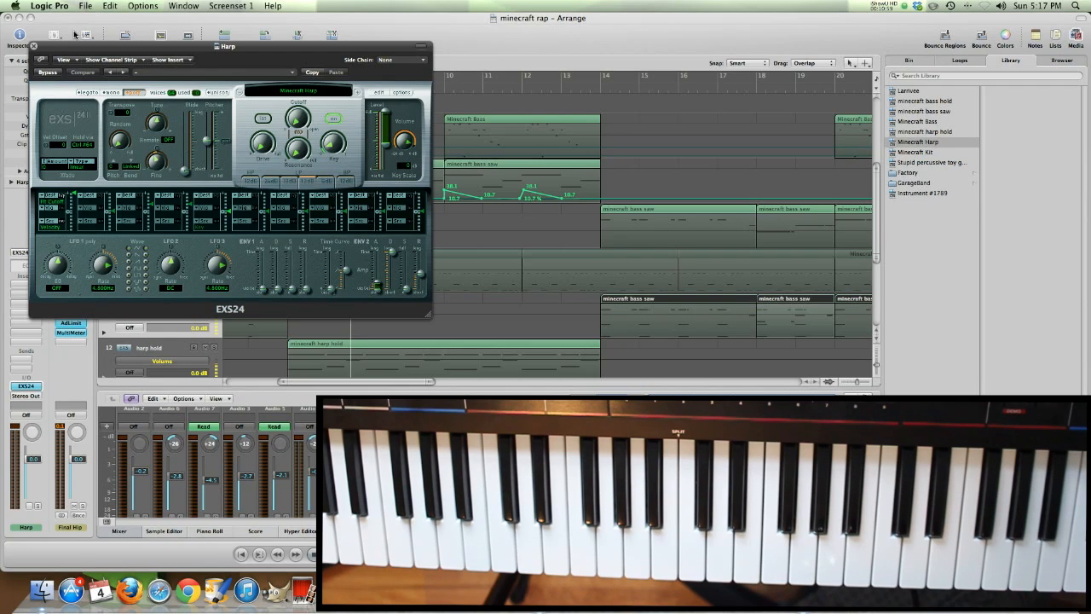
{"action": "left_click", "coordinate": [34, 46]}
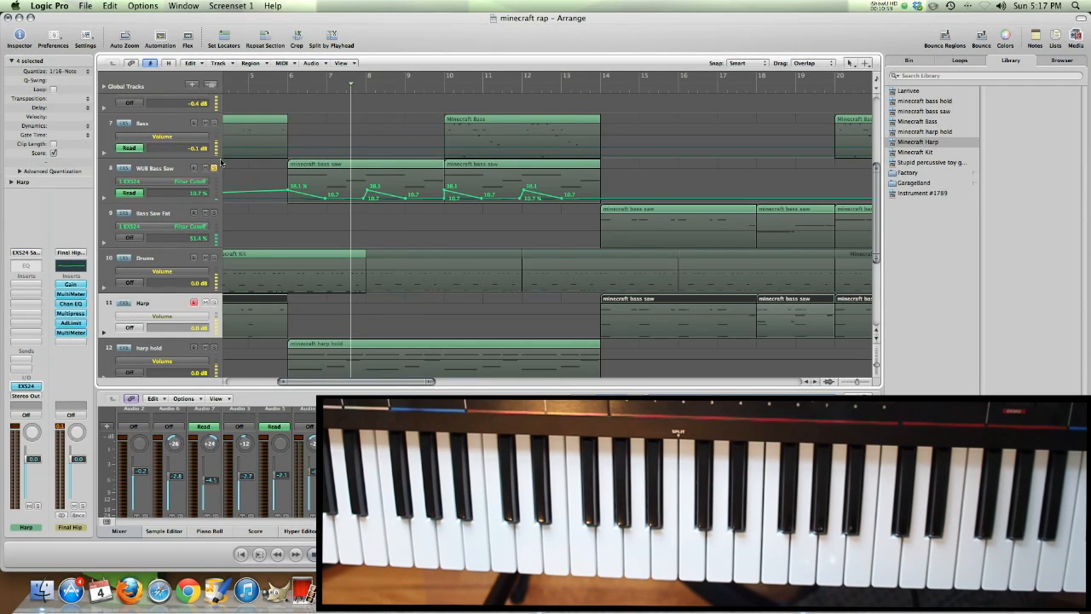
{"action": "left_click", "coordinate": [165, 170]}
{"action": "left_click", "coordinate": [24, 386]}
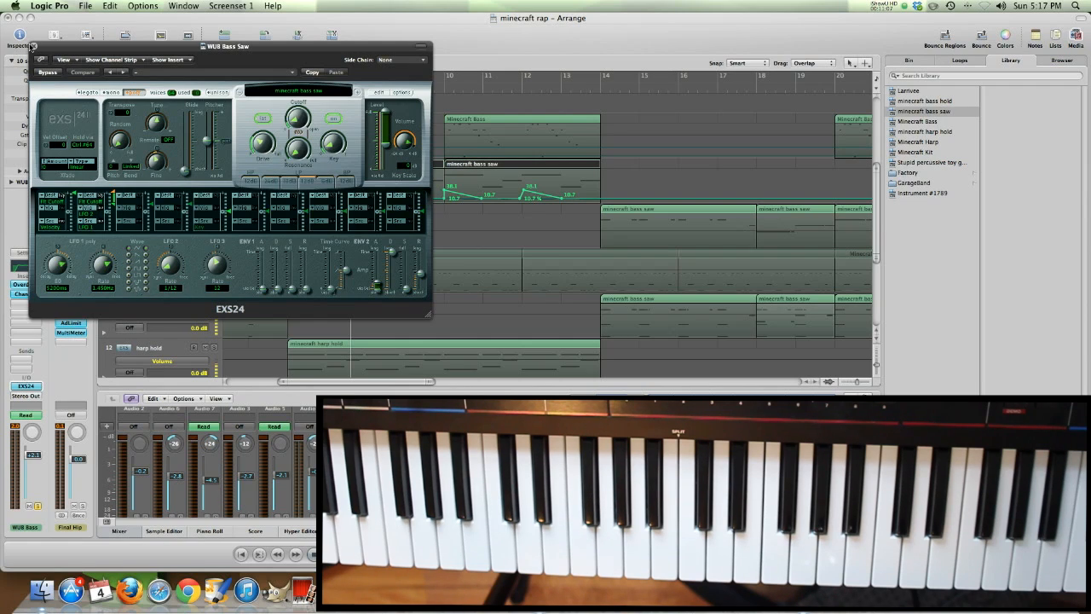
{"action": "left_click", "coordinate": [33, 47]}
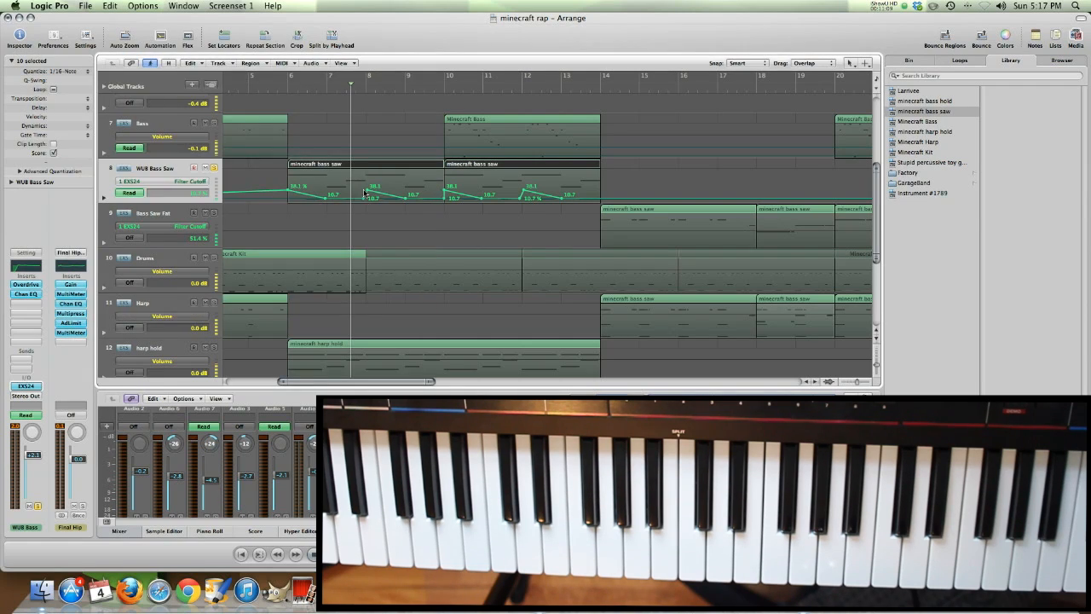
{"action": "key", "text": "a"}
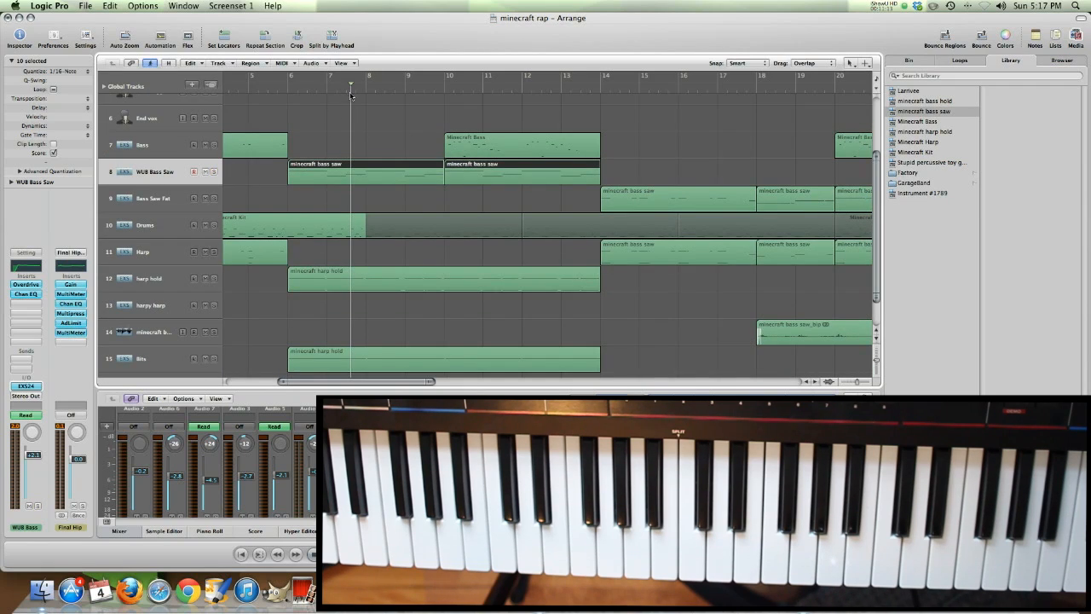
- Solo the Bits track and play it from just before bar 6
{"action": "scroll", "coordinate": [417, 218], "scroll_direction": "down", "scroll_amount": 3}
{"action": "scroll", "coordinate": [308, 115], "scroll_direction": "up", "scroll_amount": 10}
{"action": "scroll", "coordinate": [307, 138], "scroll_direction": "down", "scroll_amount": 10}
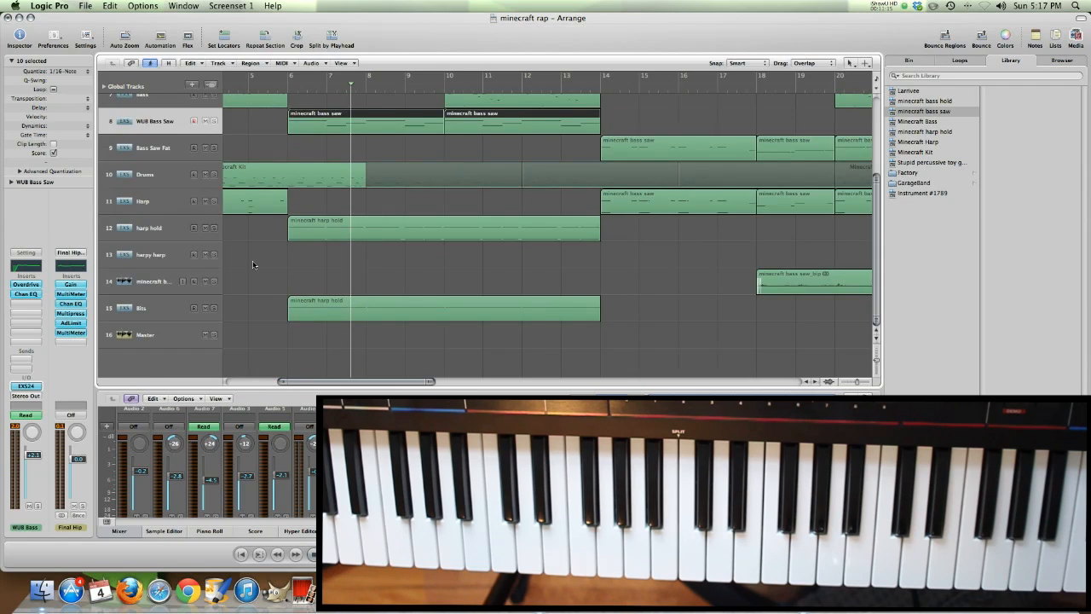
{"action": "left_click", "coordinate": [140, 308]}
{"action": "left_click", "coordinate": [277, 89]}
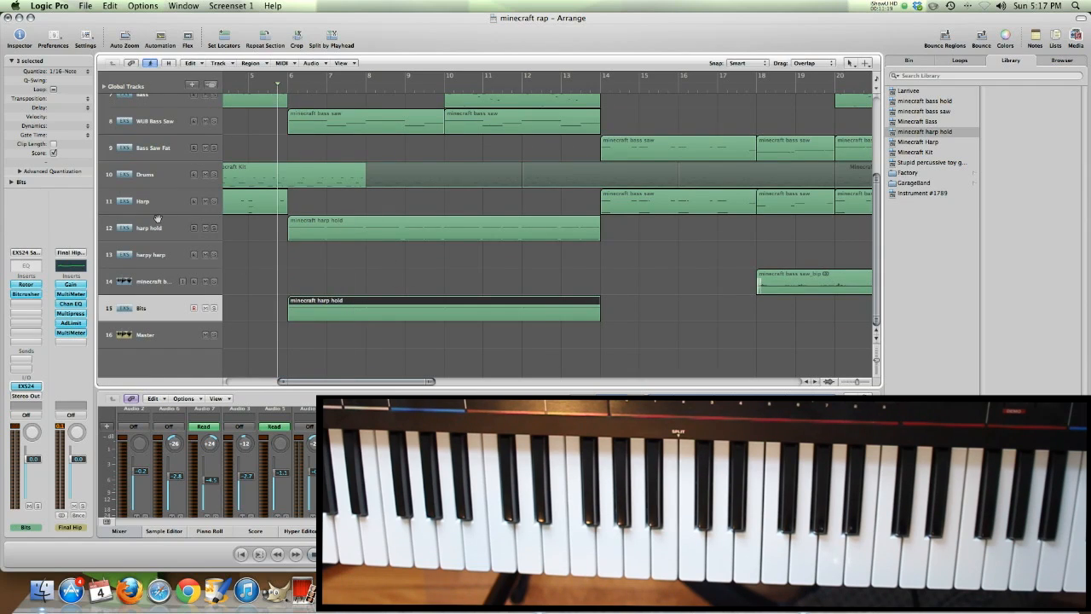
{"action": "scroll", "coordinate": [263, 288], "scroll_direction": "up", "scroll_amount": 1}
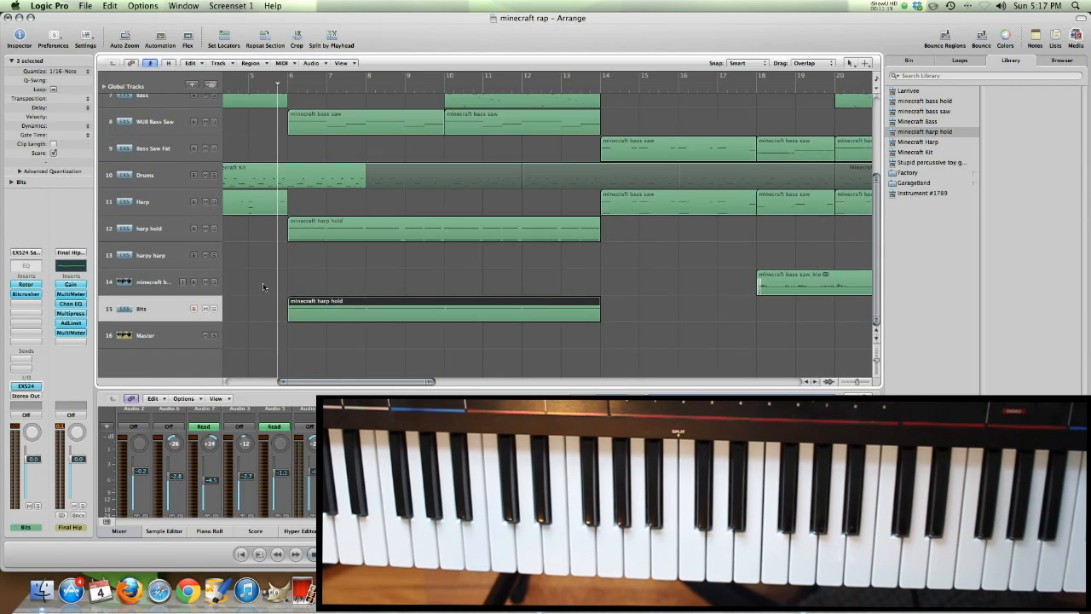
{"action": "left_click", "coordinate": [214, 312]}
{"action": "key", "text": "space"}
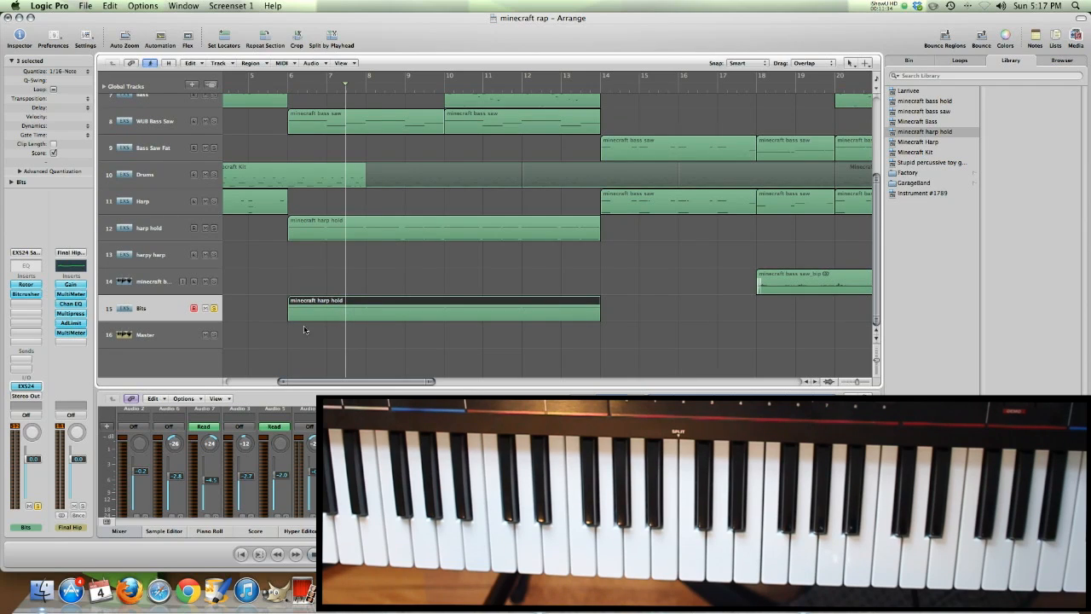
- Show the Piano Roll for the Bits track's regions and shrink the editor area to enlarge the arrangement
{"action": "key", "text": "p"}
{"action": "scroll", "coordinate": [316, 456], "scroll_direction": "down", "scroll_amount": 5}
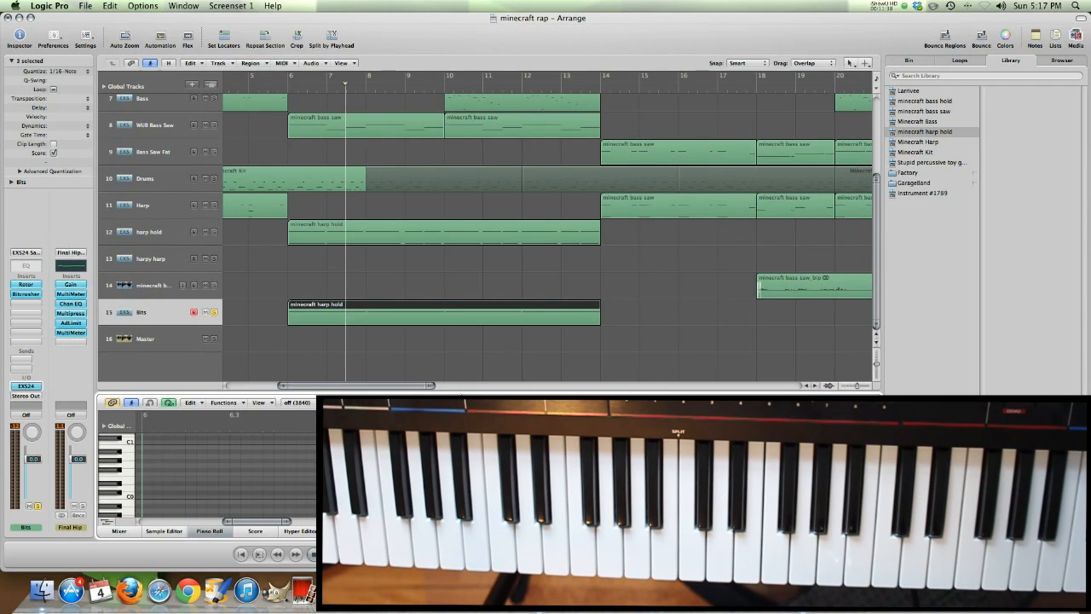
{"action": "left_click", "coordinate": [457, 391]}
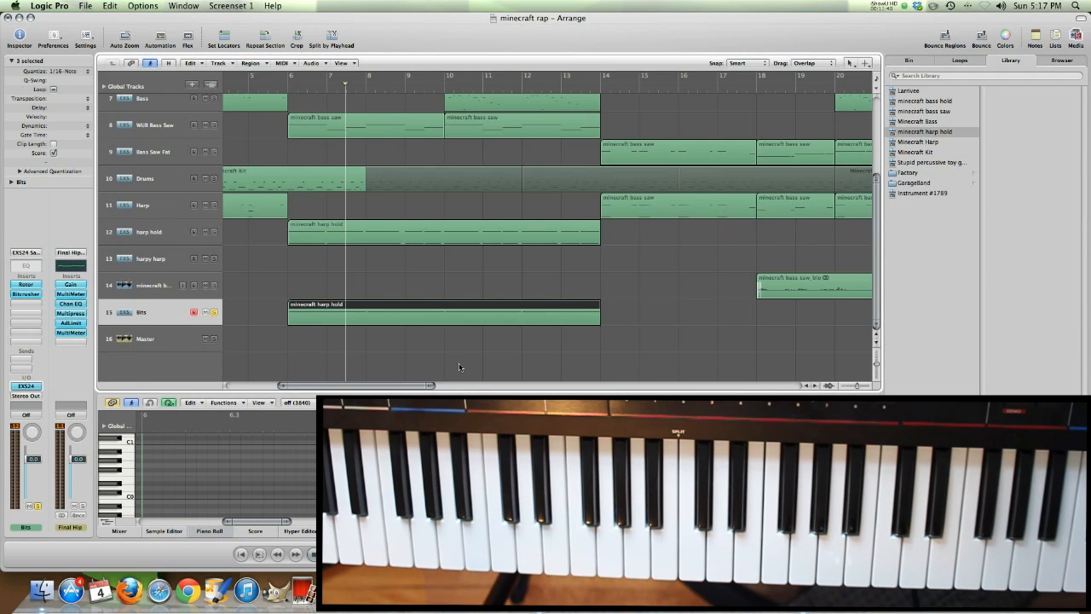
{"action": "left_click_drag", "start_coordinate": [443, 388], "coordinate": [434, 412]}
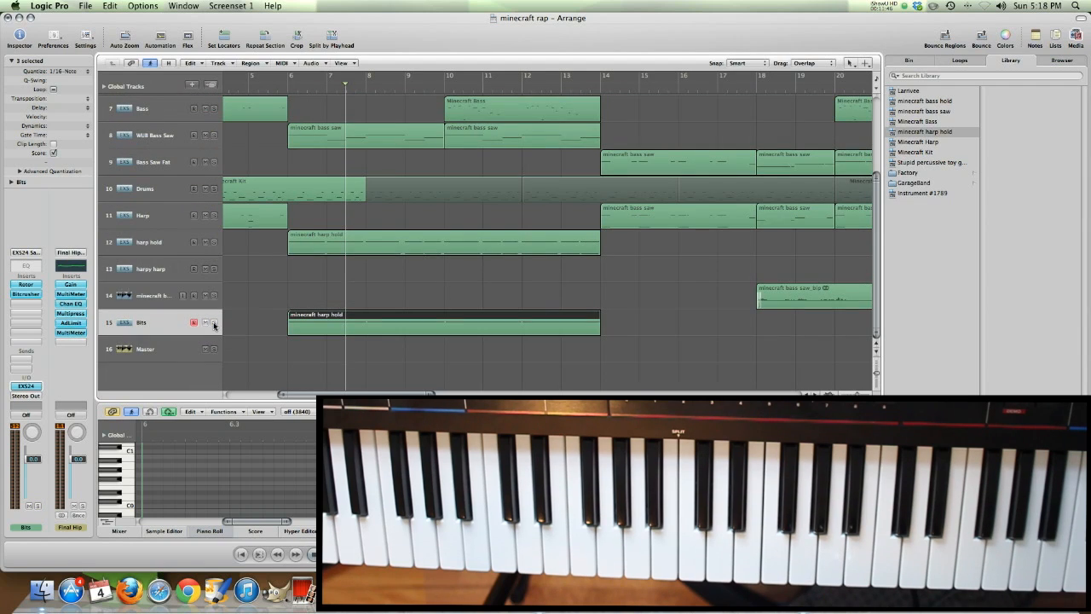
- Look through the later song sections, place the playhead at bar 18, and select the minecraft bass saw_bip audio region
{"action": "scroll", "coordinate": [386, 240], "scroll_direction": "right", "scroll_amount": 20}
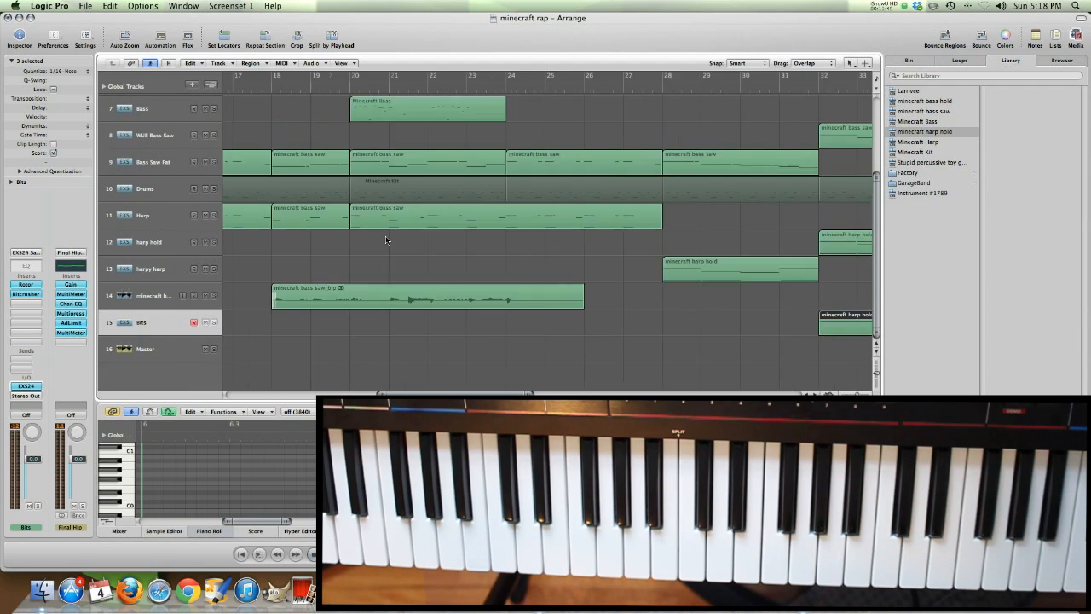
{"action": "scroll", "coordinate": [386, 240], "scroll_direction": "up", "scroll_amount": 6}
{"action": "scroll", "coordinate": [387, 240], "scroll_direction": "down", "scroll_amount": 6}
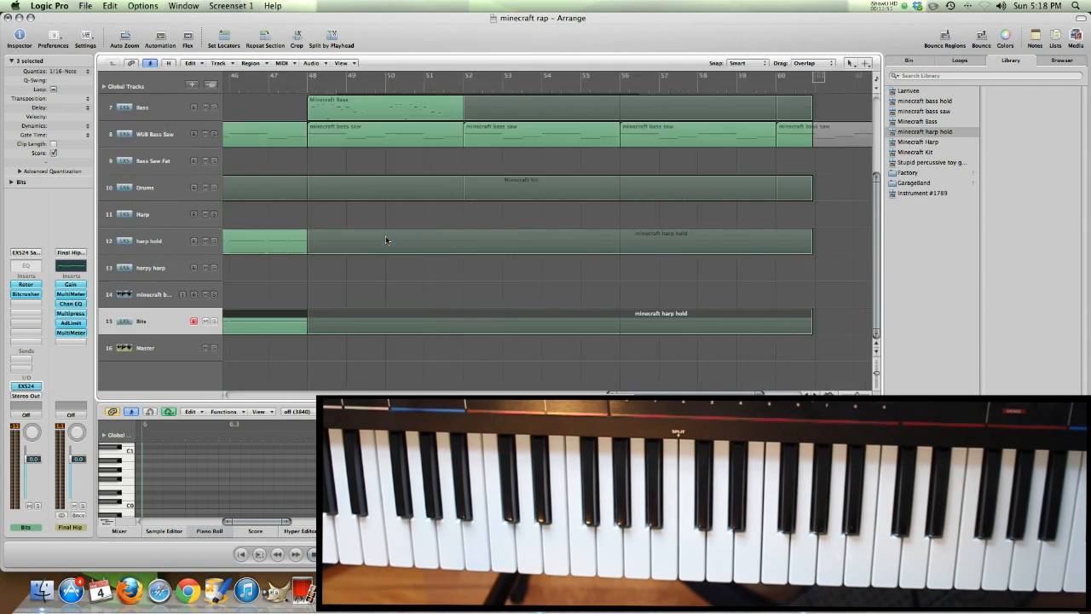
{"action": "scroll", "coordinate": [385, 239], "scroll_direction": "left", "scroll_amount": 5}
{"action": "scroll", "coordinate": [260, 268], "scroll_direction": "left", "scroll_amount": 4}
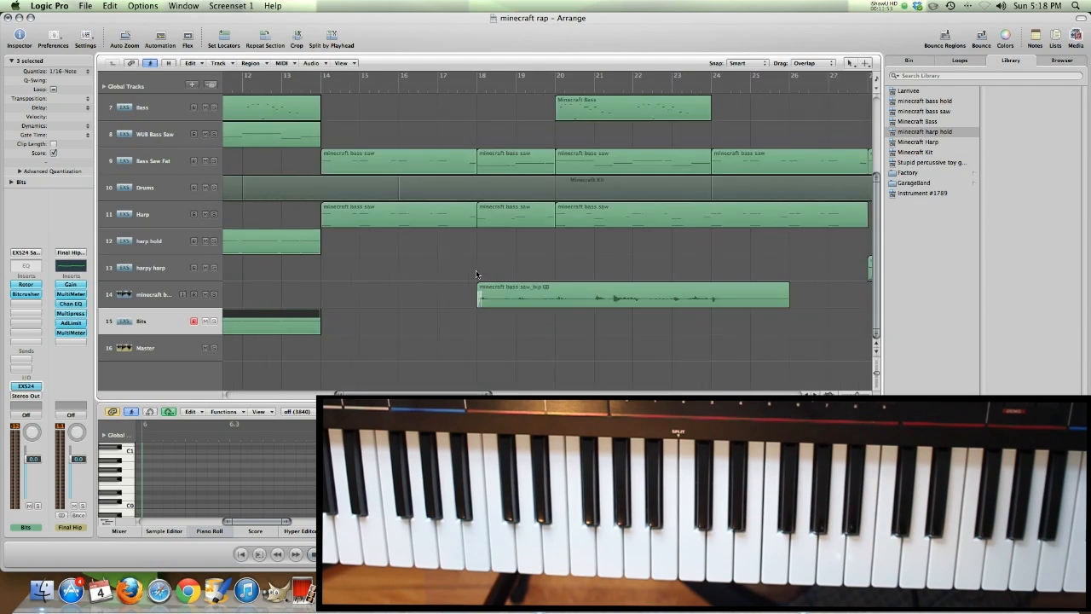
{"action": "scroll", "coordinate": [427, 272], "scroll_direction": "left", "scroll_amount": 5}
{"action": "scroll", "coordinate": [477, 274], "scroll_direction": "left", "scroll_amount": 7}
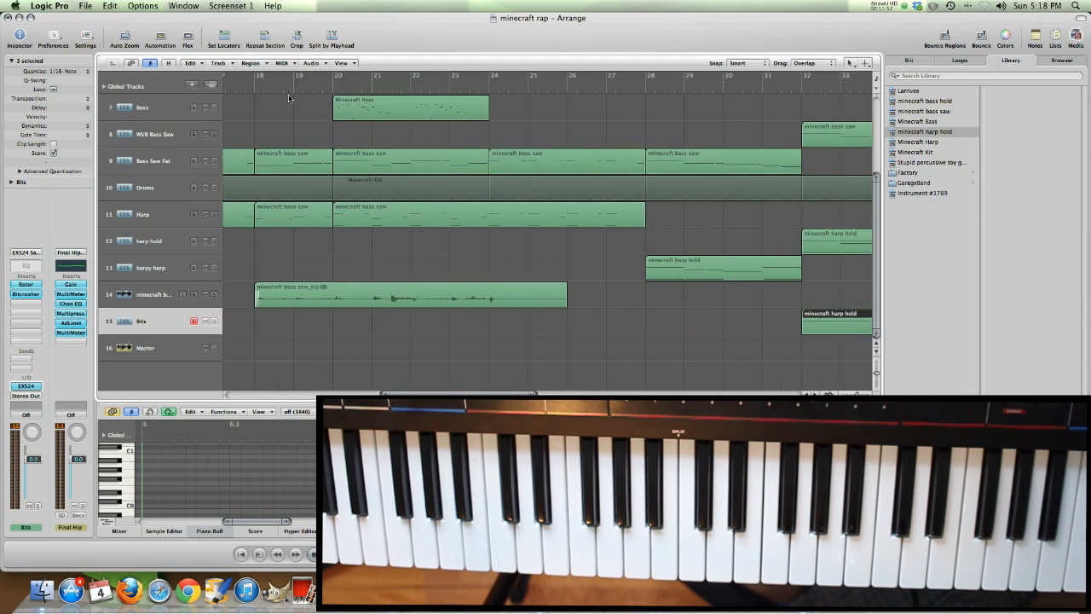
{"action": "left_click", "coordinate": [260, 92]}
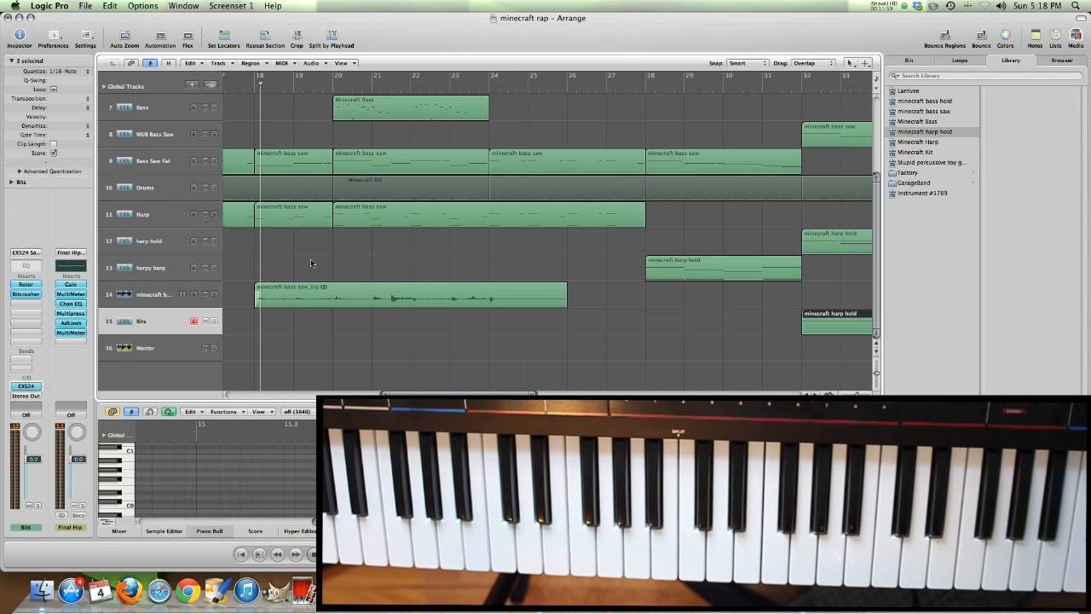
{"action": "left_click", "coordinate": [324, 294]}
- Select the harpy harp track and review the vocal and instrument tracks in the song's opening section
{"action": "scroll", "coordinate": [347, 312], "scroll_direction": "left", "scroll_amount": 8}
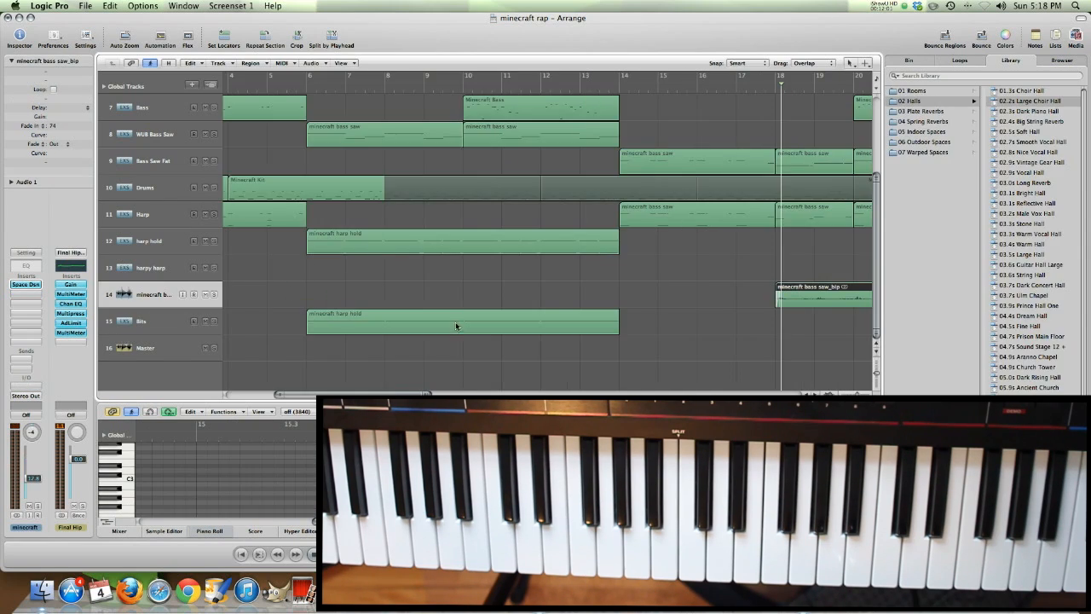
{"action": "scroll", "coordinate": [511, 287], "scroll_direction": "right", "scroll_amount": 6}
{"action": "left_click", "coordinate": [144, 266]}
{"action": "scroll", "coordinate": [326, 248], "scroll_direction": "left", "scroll_amount": 9}
{"action": "scroll", "coordinate": [326, 249], "scroll_direction": "up", "scroll_amount": 3}
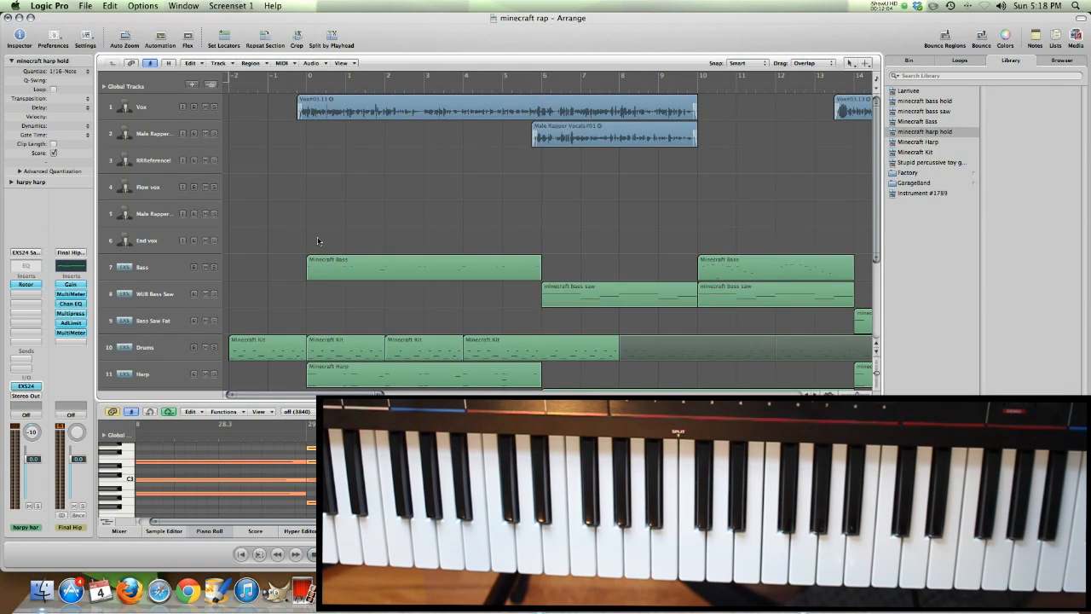
{"action": "scroll", "coordinate": [317, 241], "scroll_direction": "down", "scroll_amount": 3}
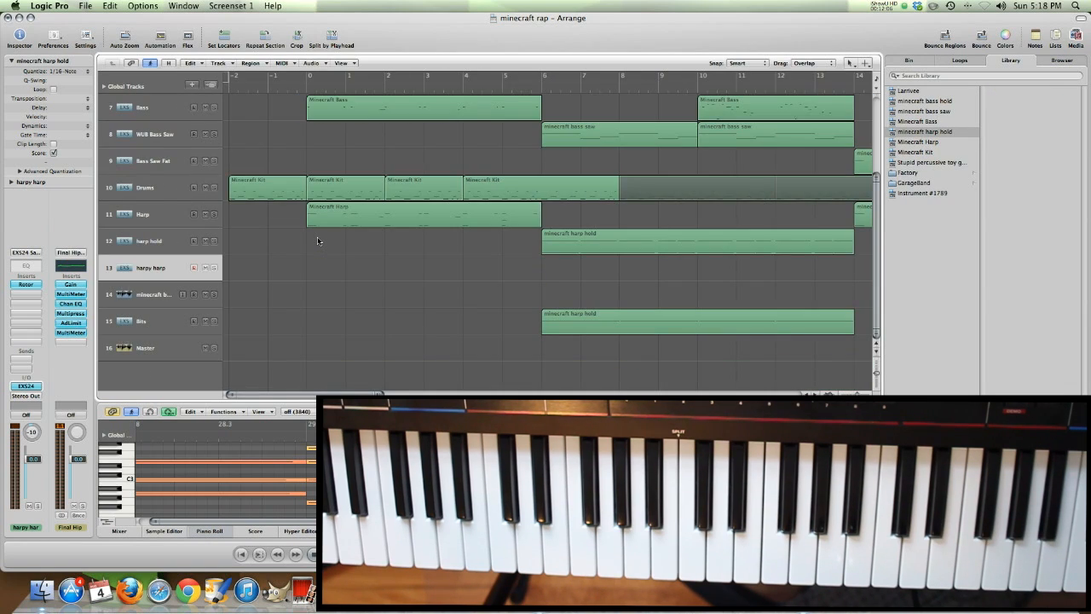